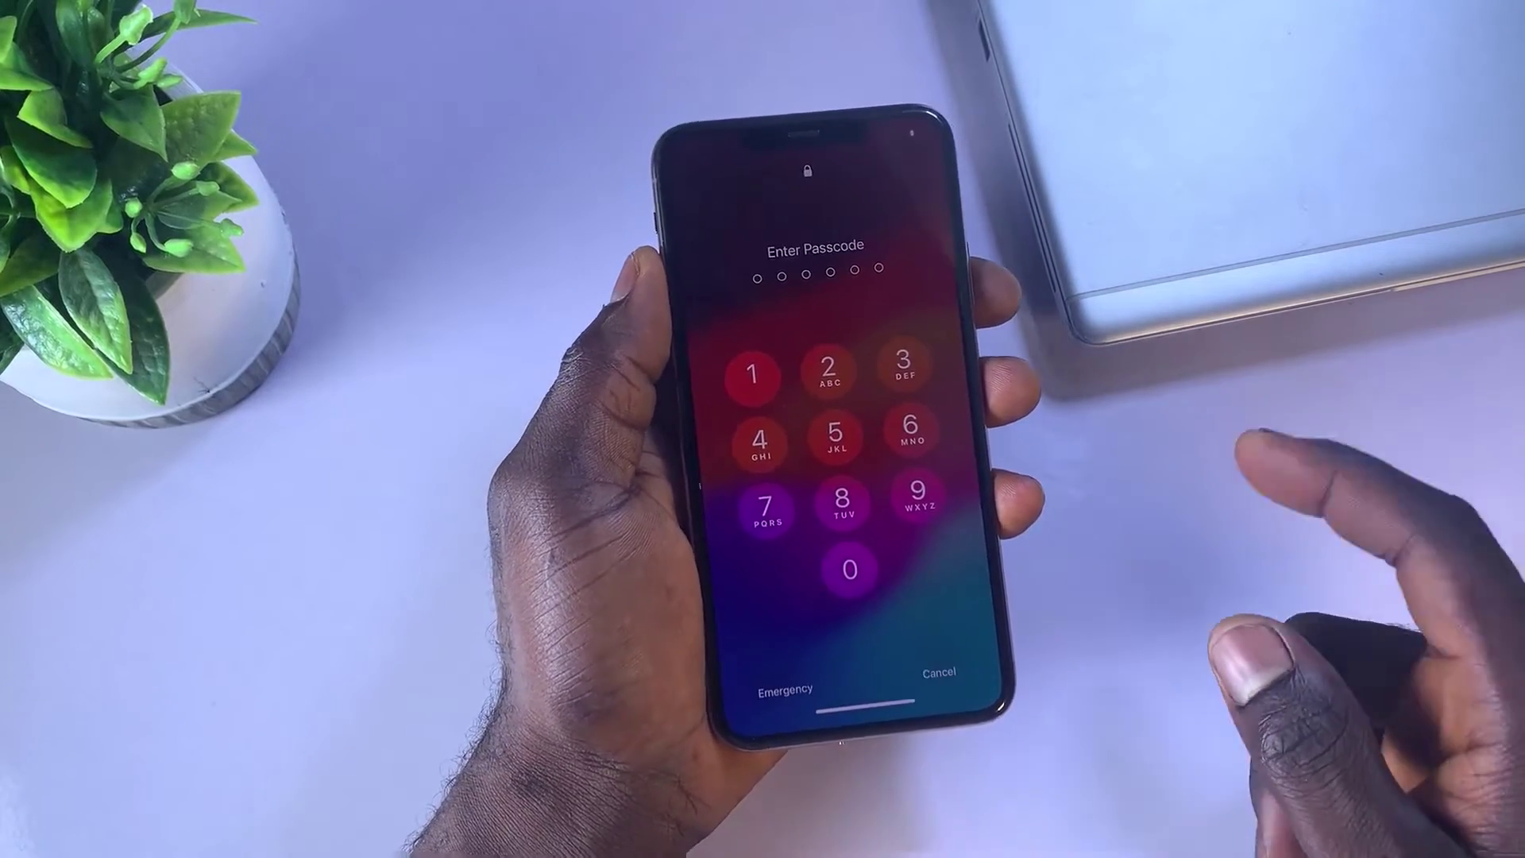
# Tap a wrong six-digit passcode on the iPhone lock-screen keypad.
pyautogui.click(844, 504)
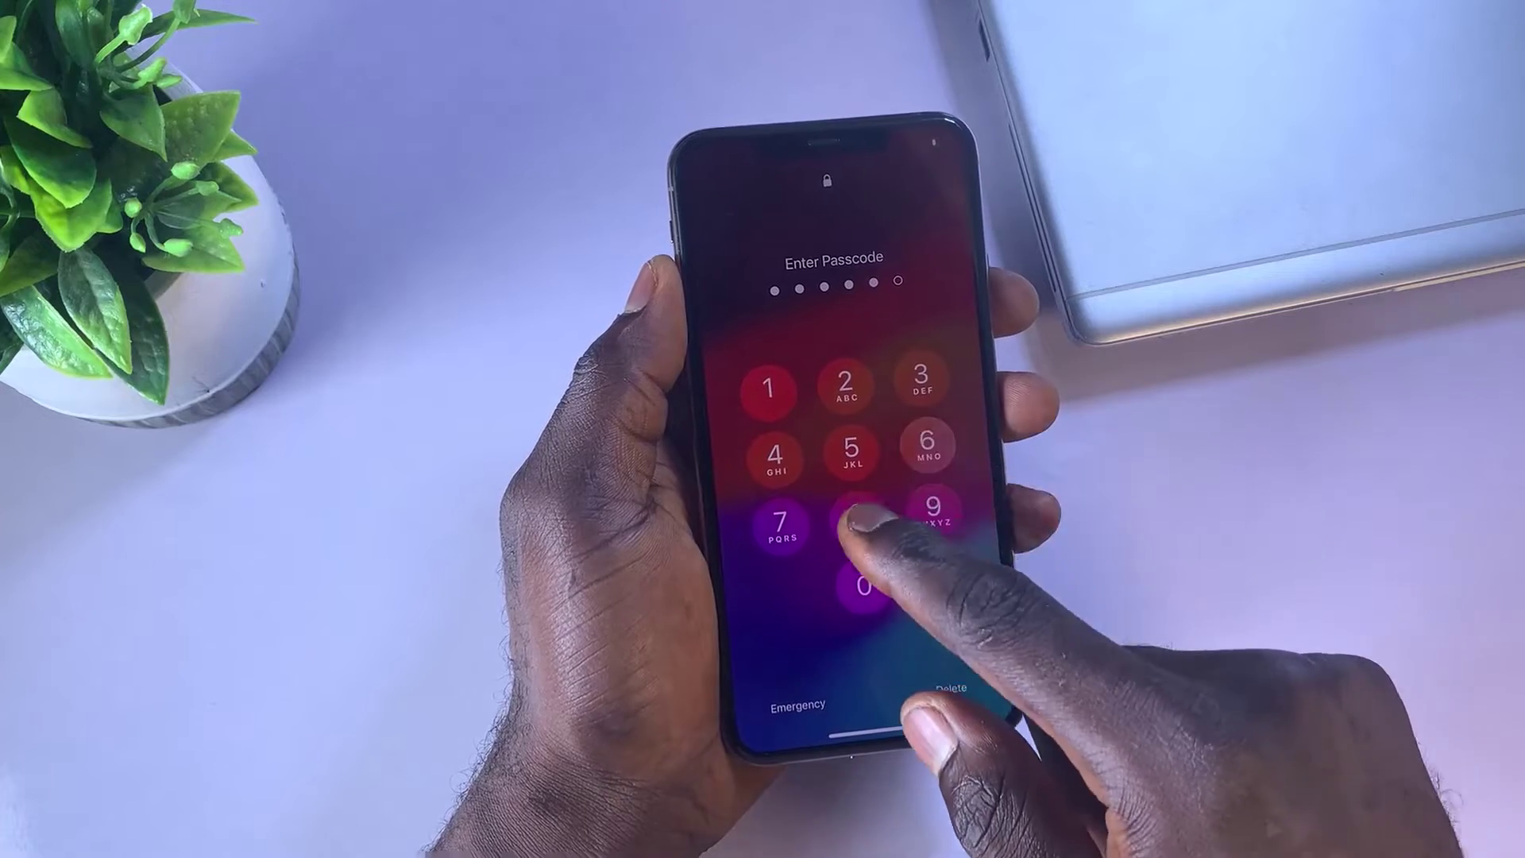
pyautogui.click(927, 442)
pyautogui.click(934, 509)
pyautogui.click(858, 517)
pyautogui.click(927, 443)
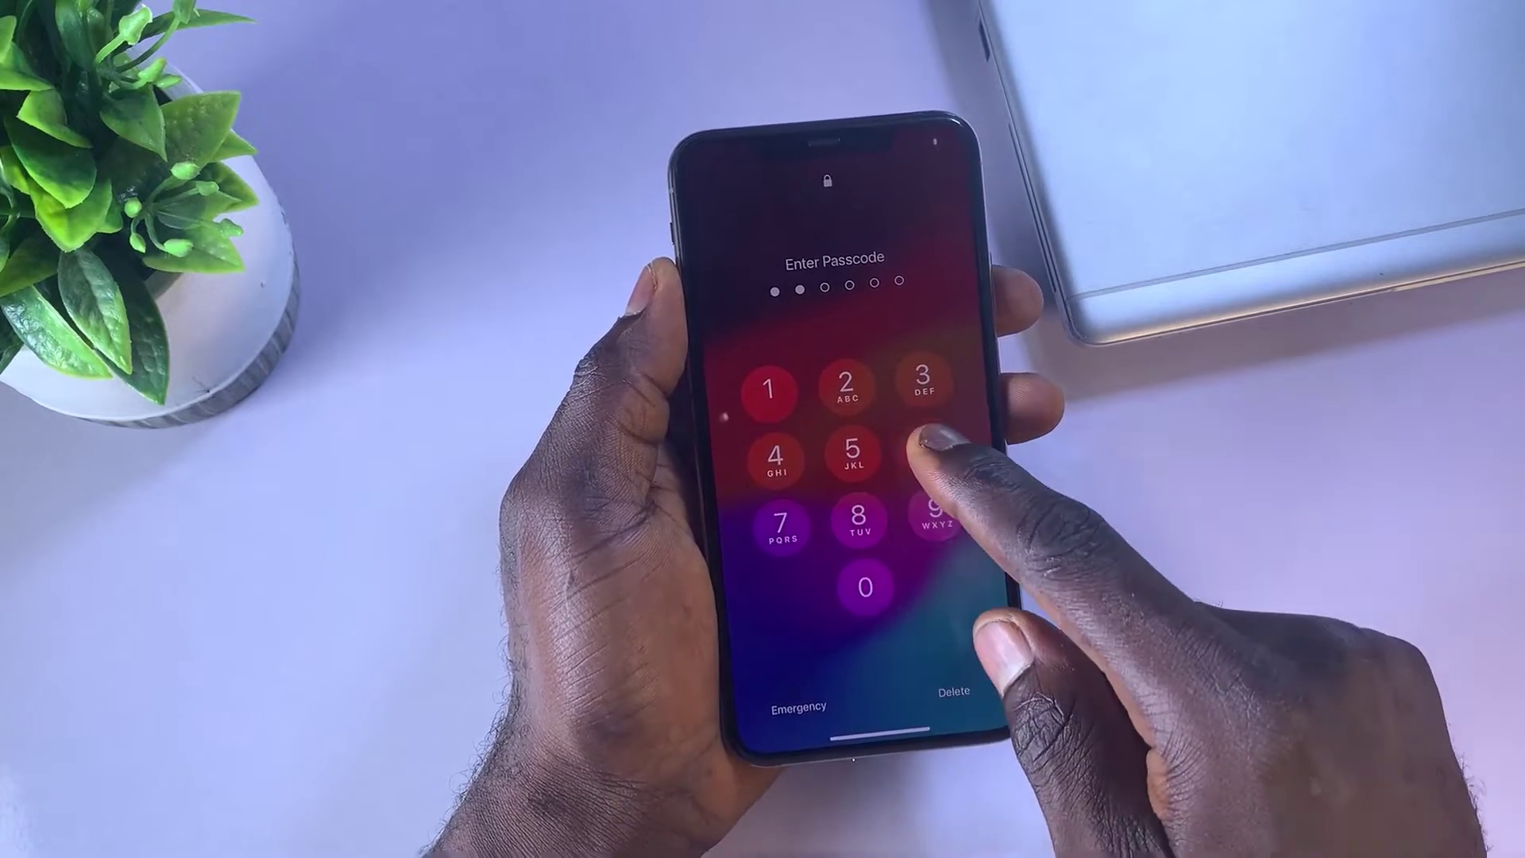
pyautogui.click(929, 507)
pyautogui.click(892, 532)
pyautogui.click(937, 497)
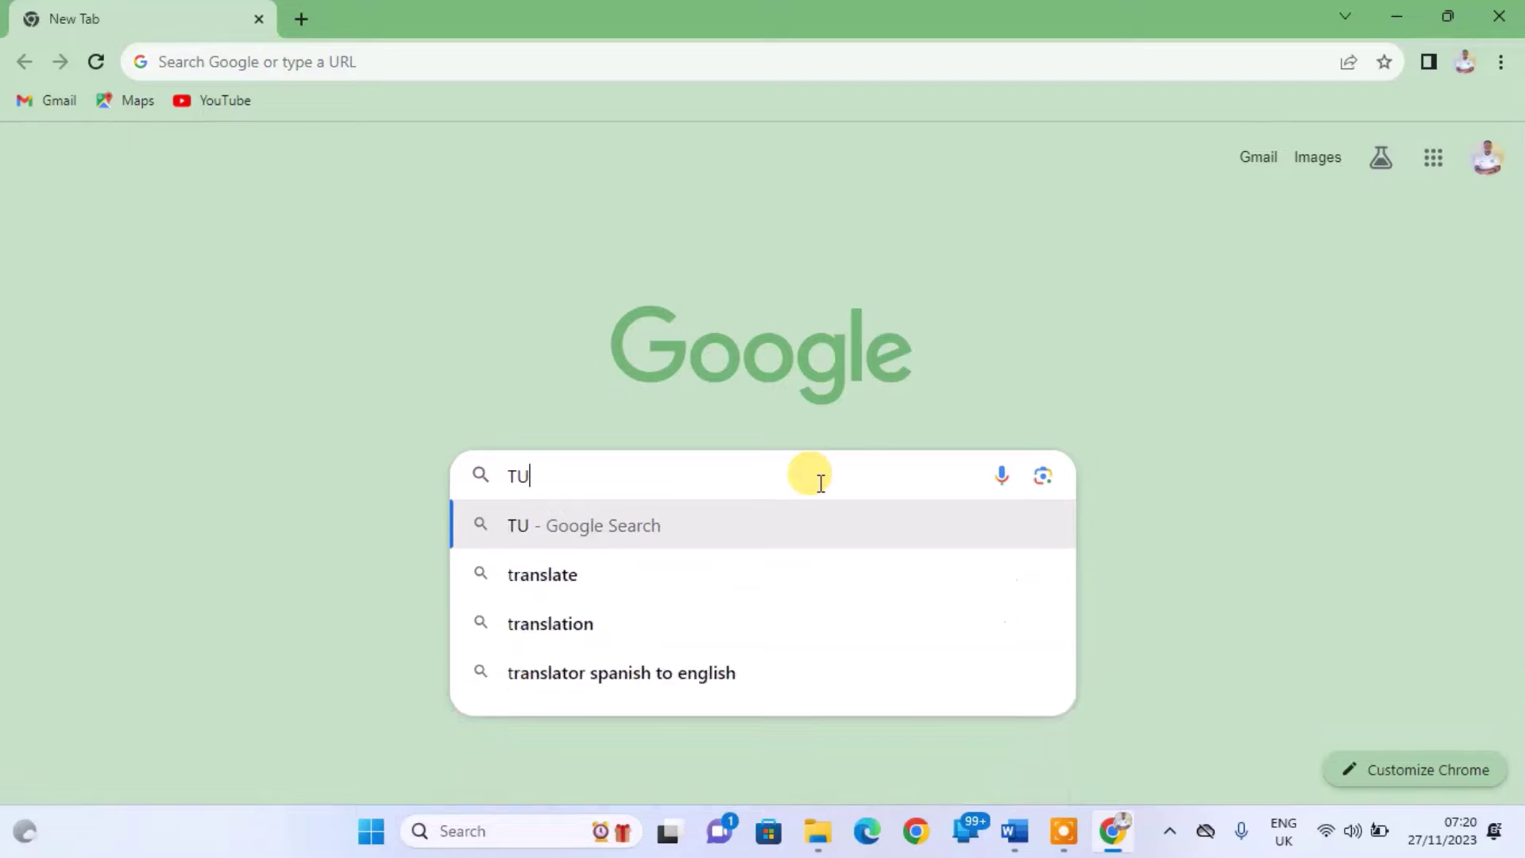
# Search Google for 'TUNESKIT IPHONE UNLOCKER'.
pyautogui.write('NESKIT IPHO')
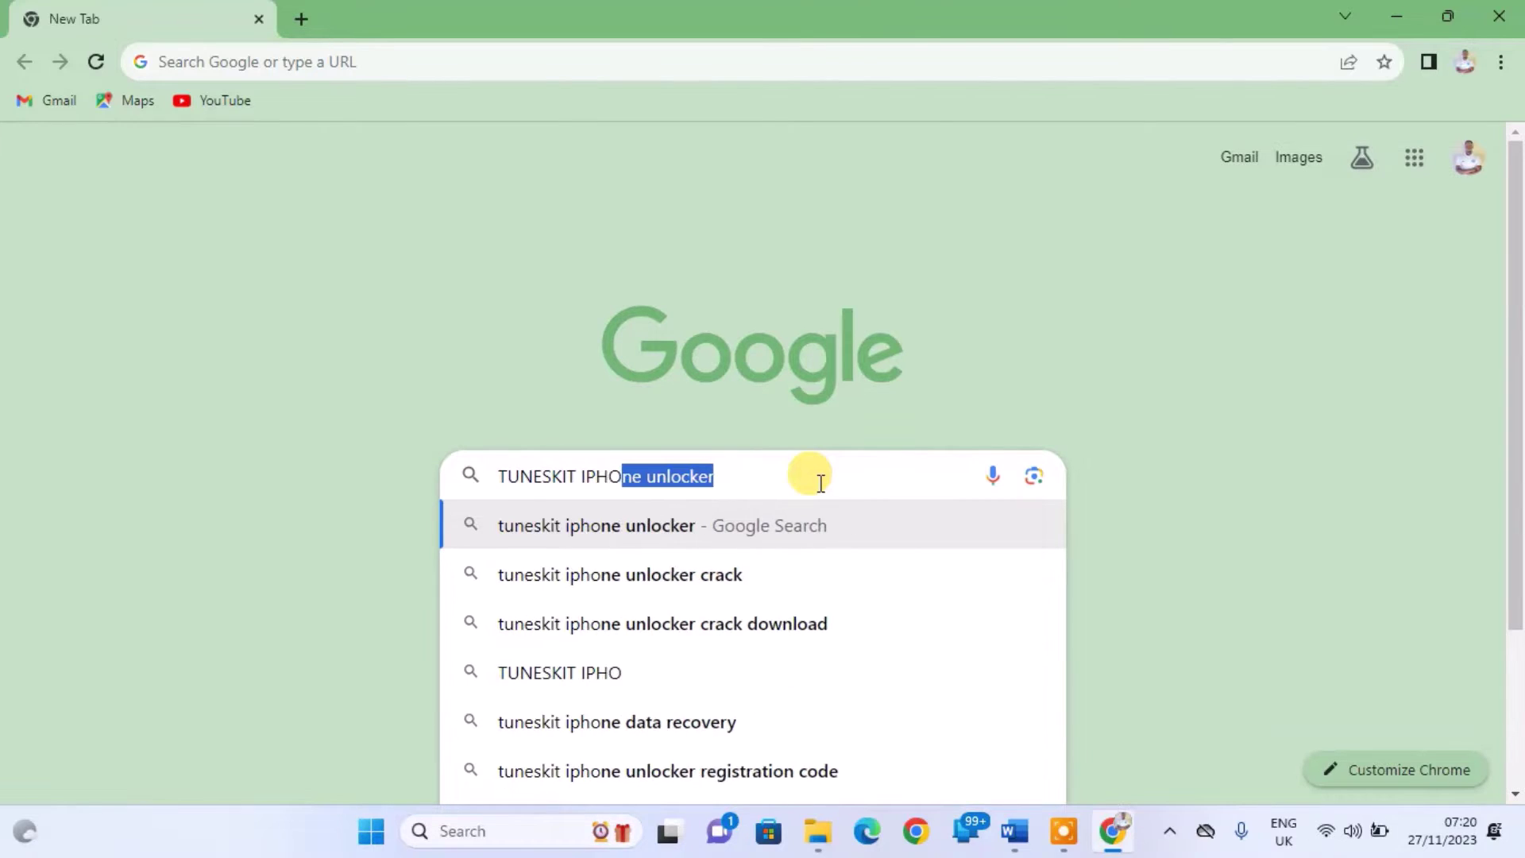
pyautogui.write('NE U')
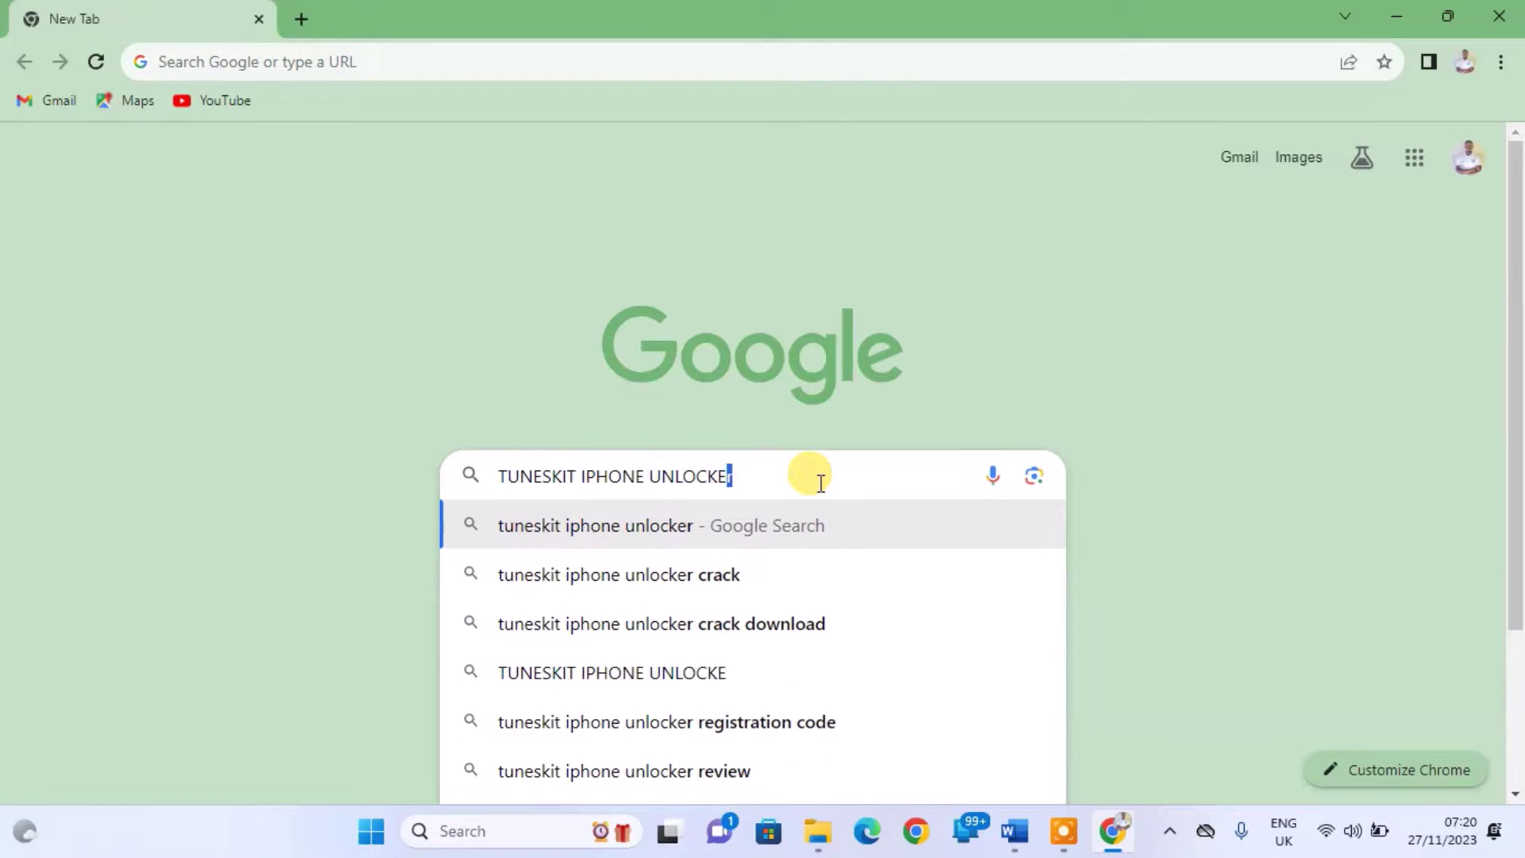
pyautogui.write('NLOCKE')
pyautogui.press('Return')
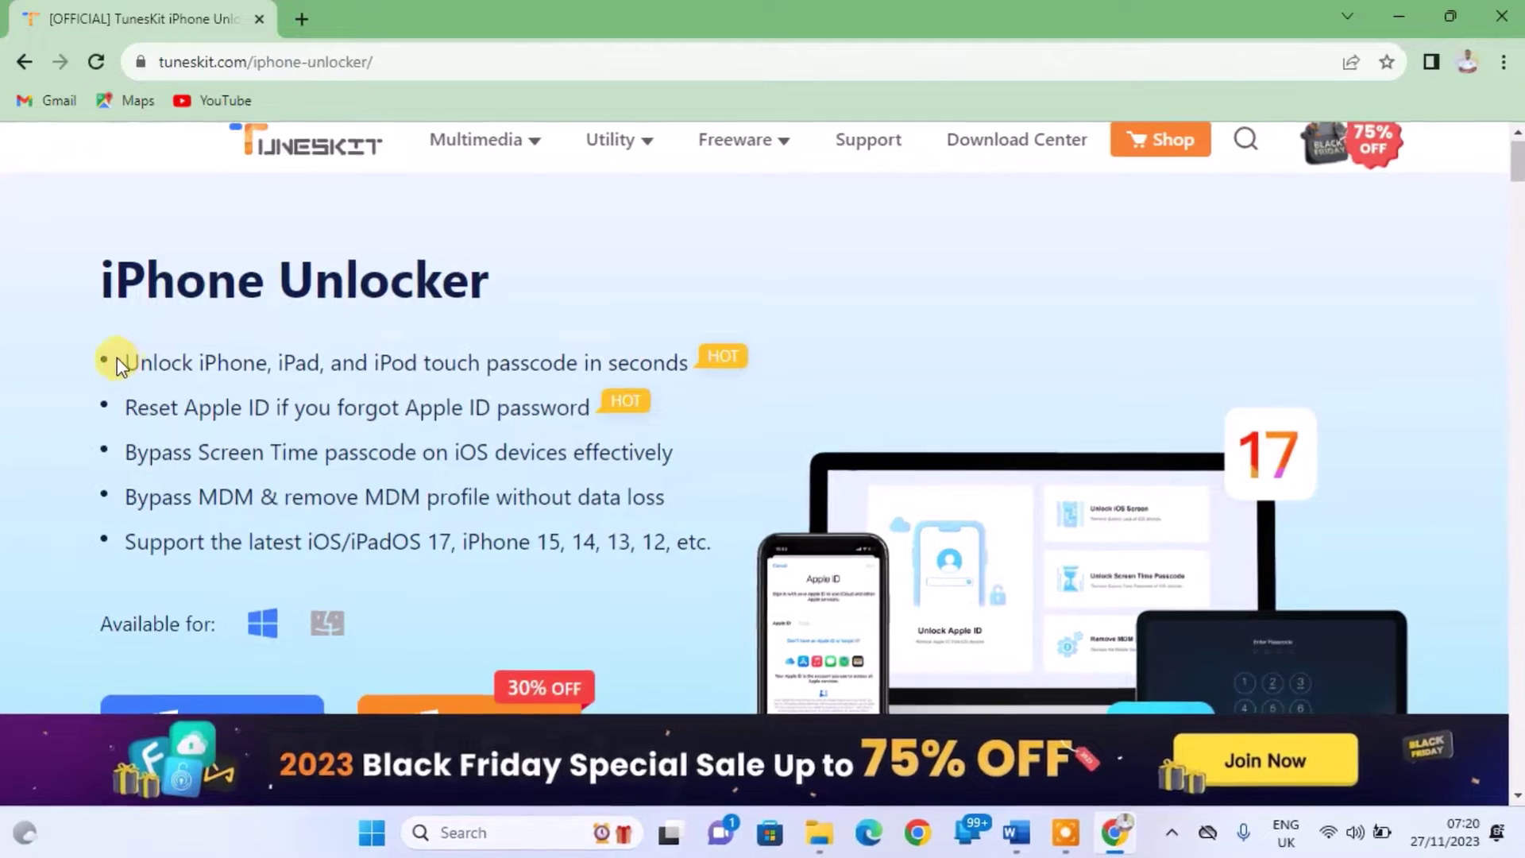
# Highlight the passcode, Apple ID, Screen Time, MDM and supported-iOS feature lines in turn.
pyautogui.moveTo(125, 360); pyautogui.dragTo(755, 400)
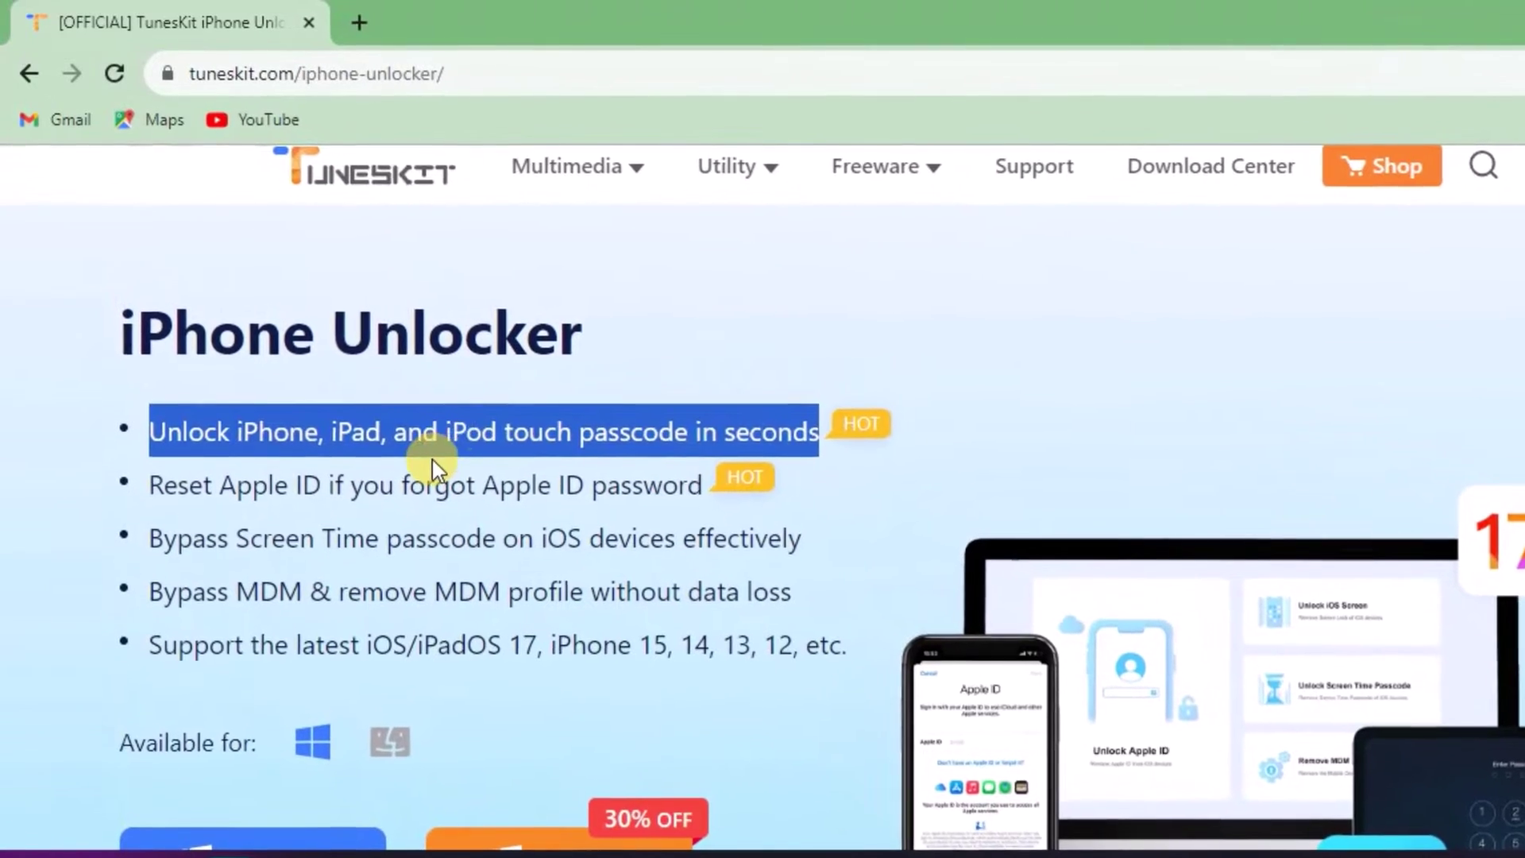
pyautogui.click(433, 468)
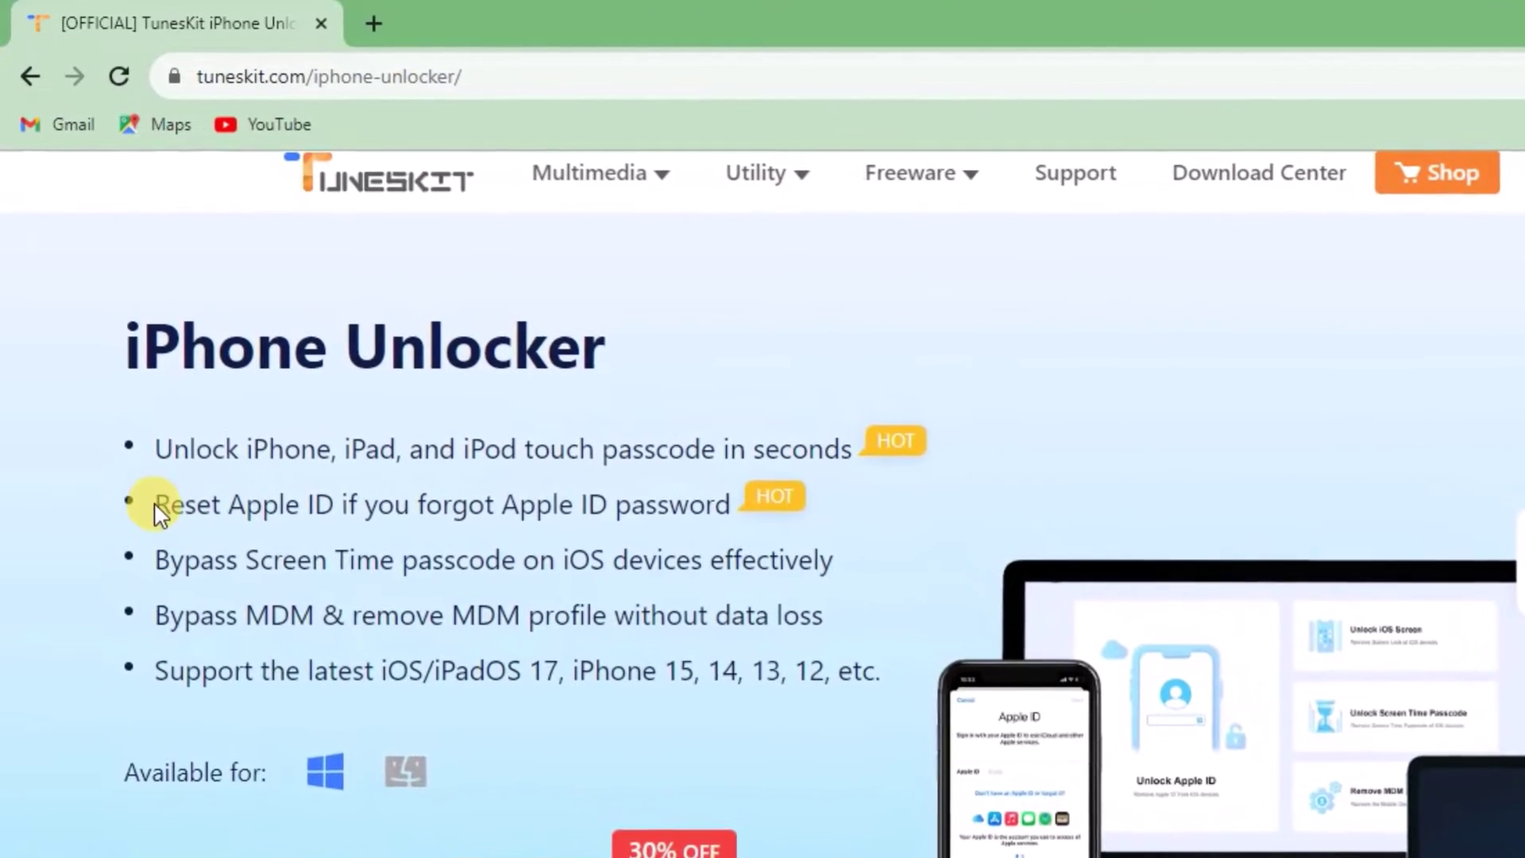
pyautogui.moveTo(153, 506); pyautogui.dragTo(668, 509)
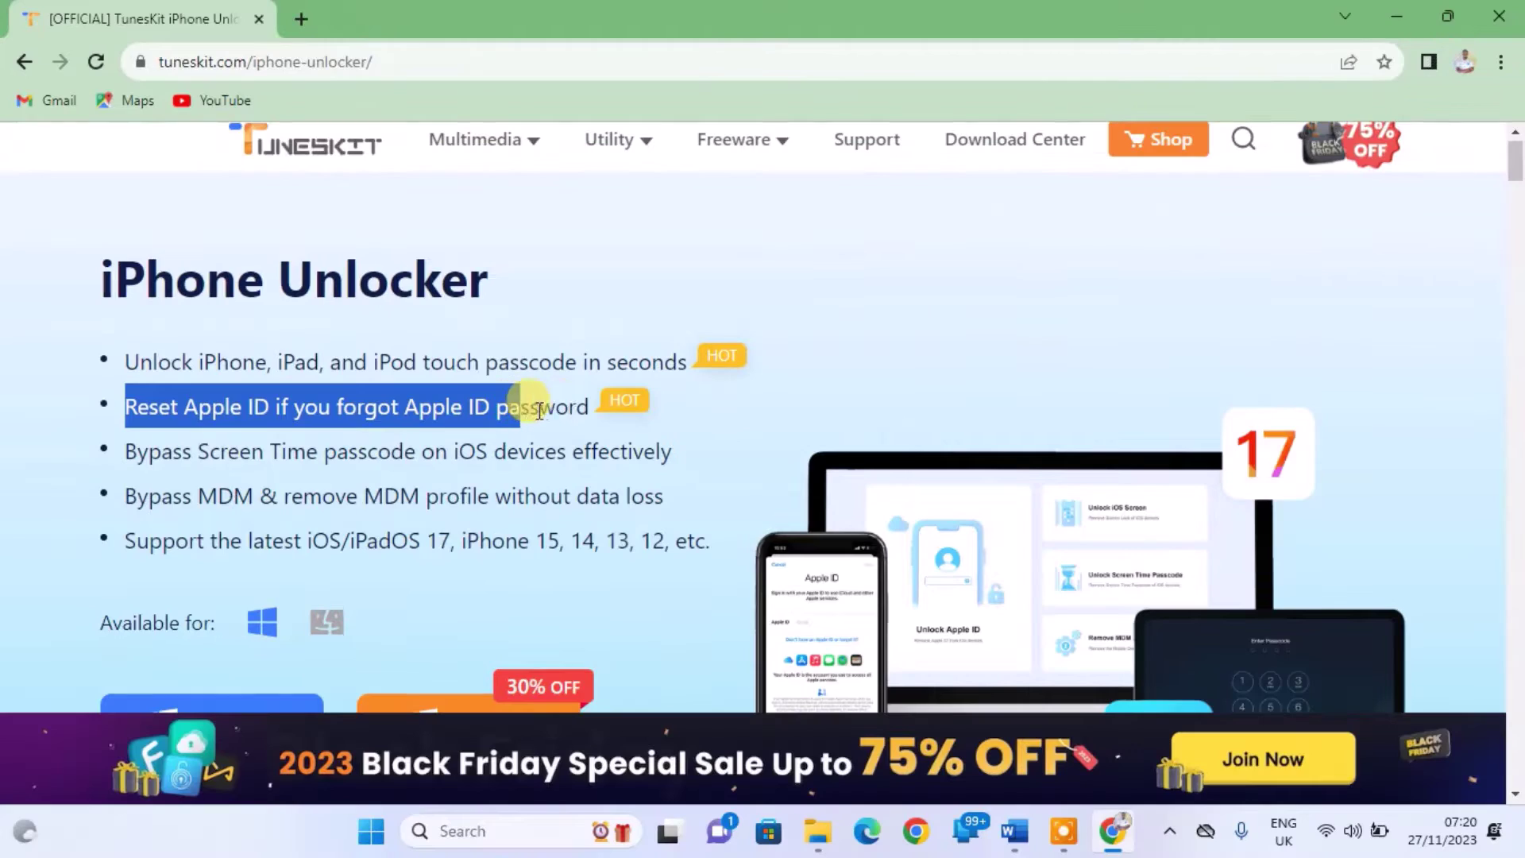
pyautogui.moveTo(539, 410); pyautogui.dragTo(675, 448)
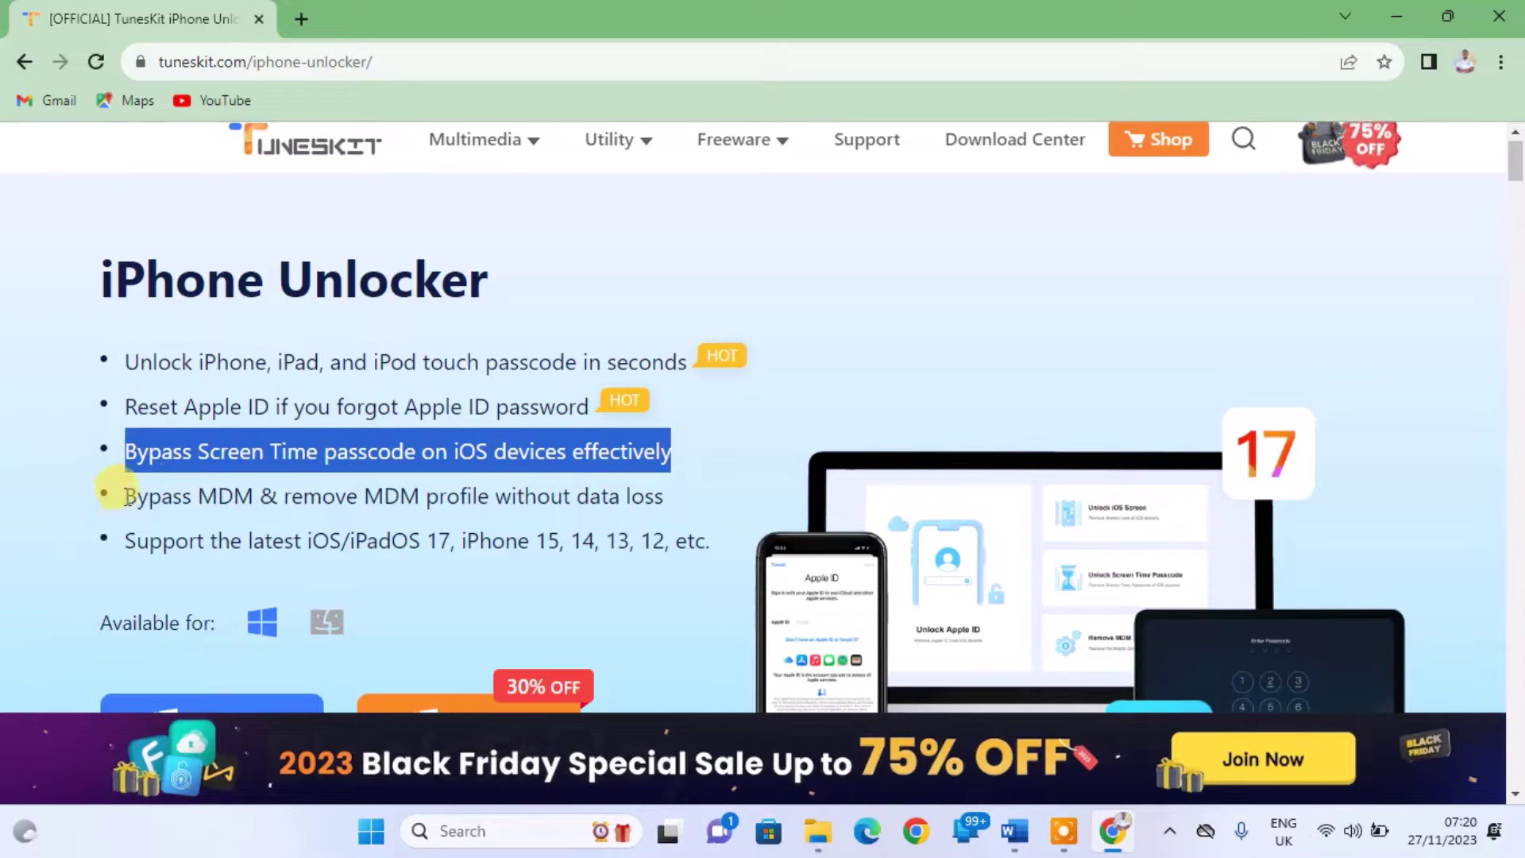
pyautogui.moveTo(118, 492); pyautogui.dragTo(688, 494)
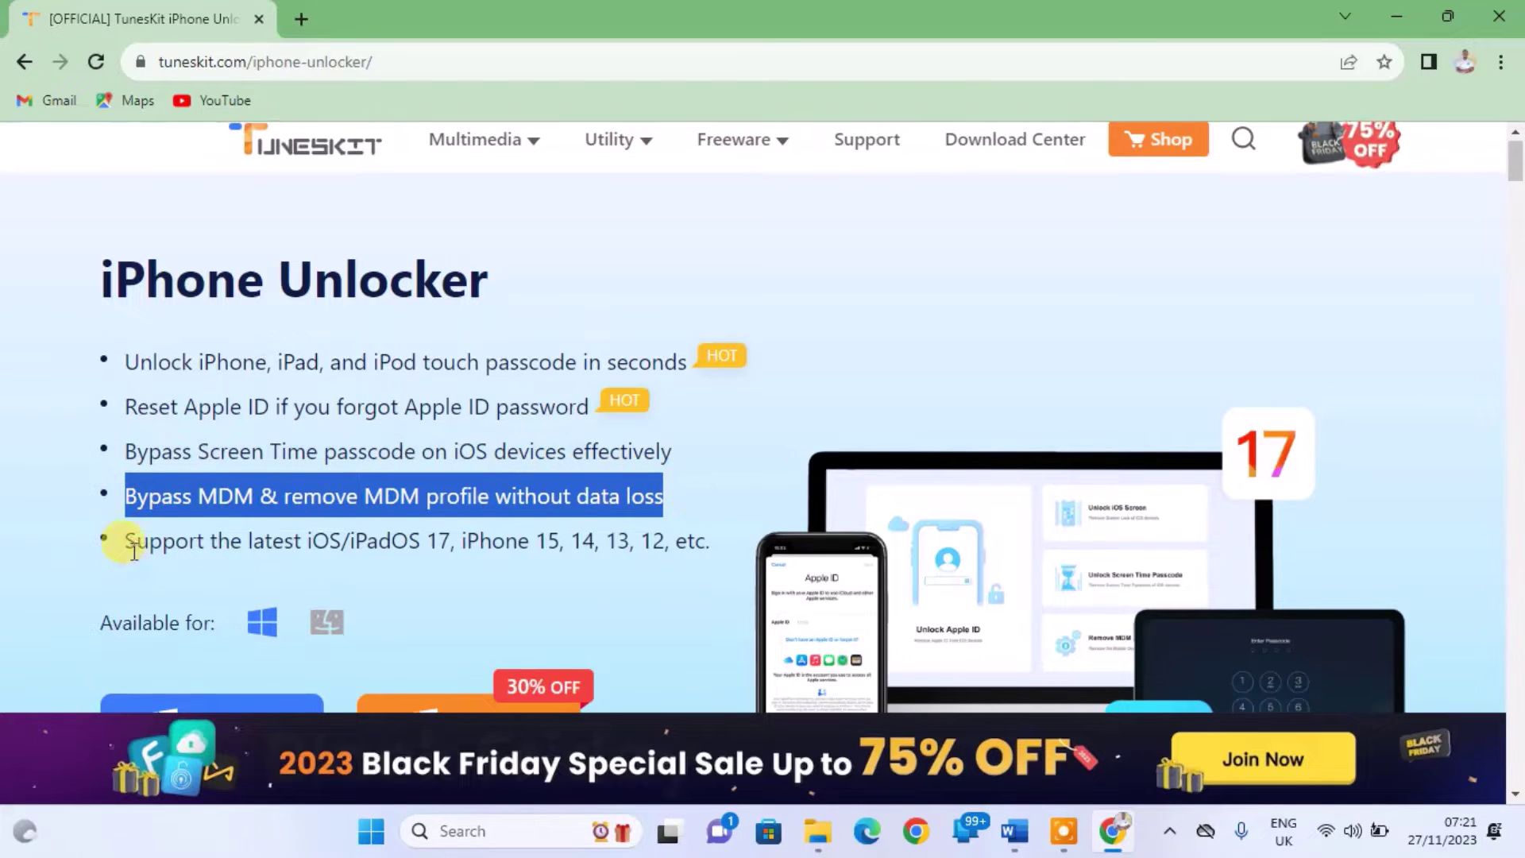
pyautogui.moveTo(131, 548); pyautogui.dragTo(707, 548)
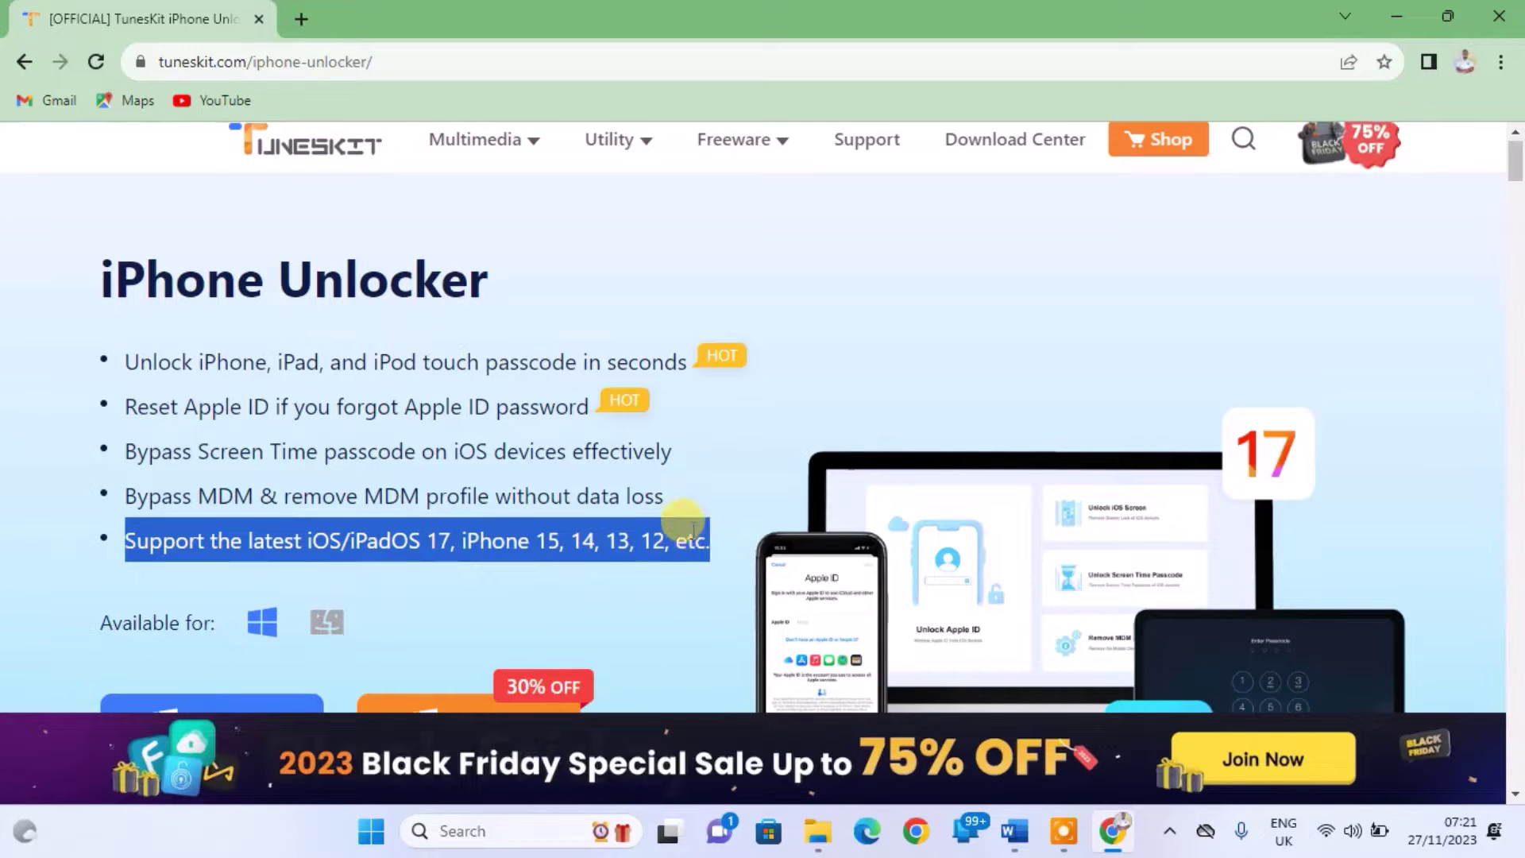
pyautogui.click(710, 532)
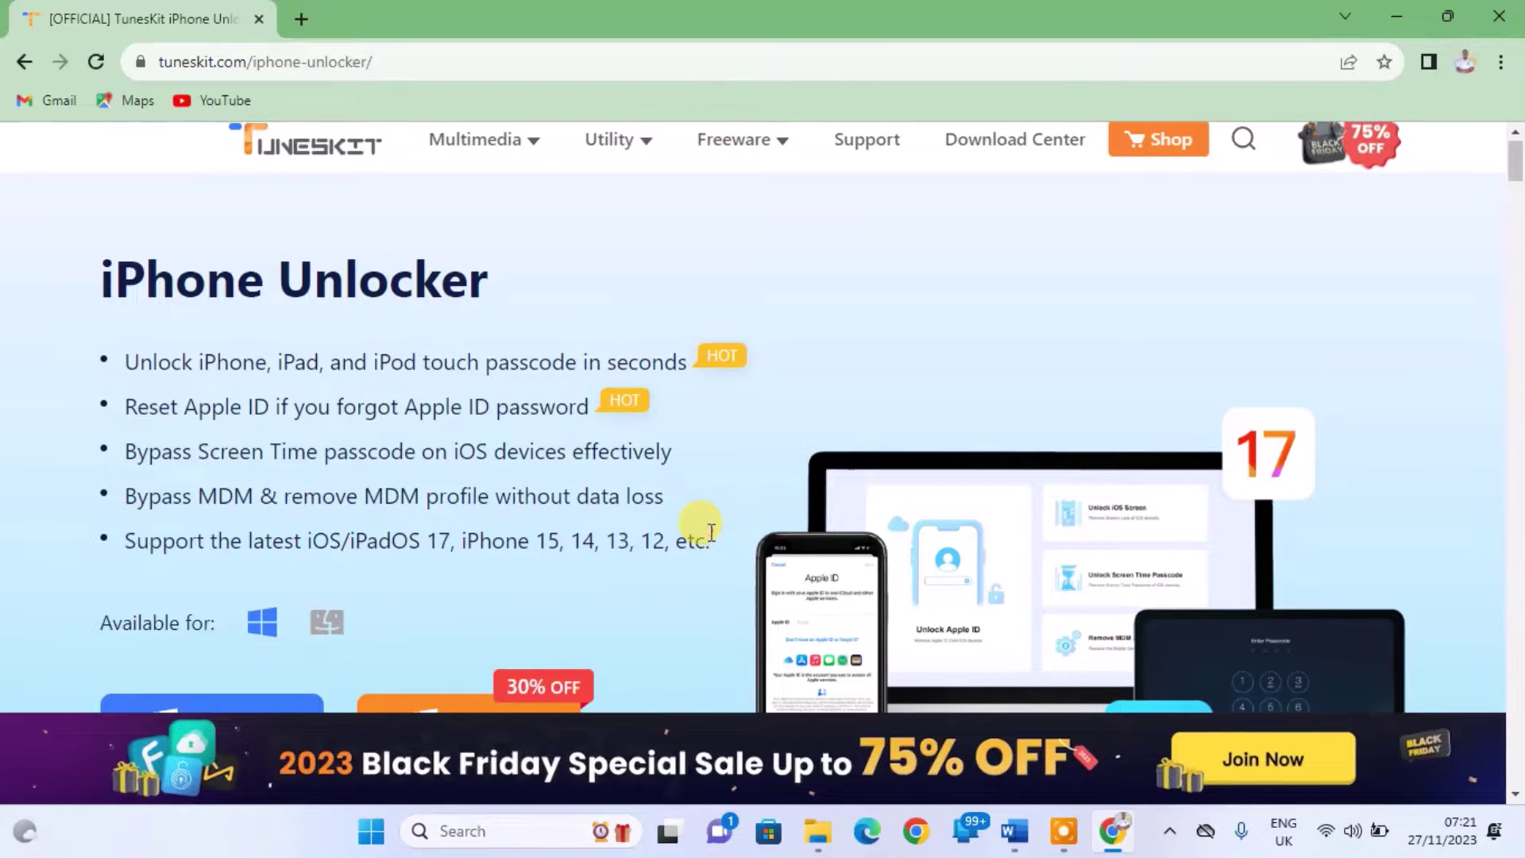
# Download the free trial installer and check its download progress in Chrome.
pyautogui.scroll(-2, 713, 520)
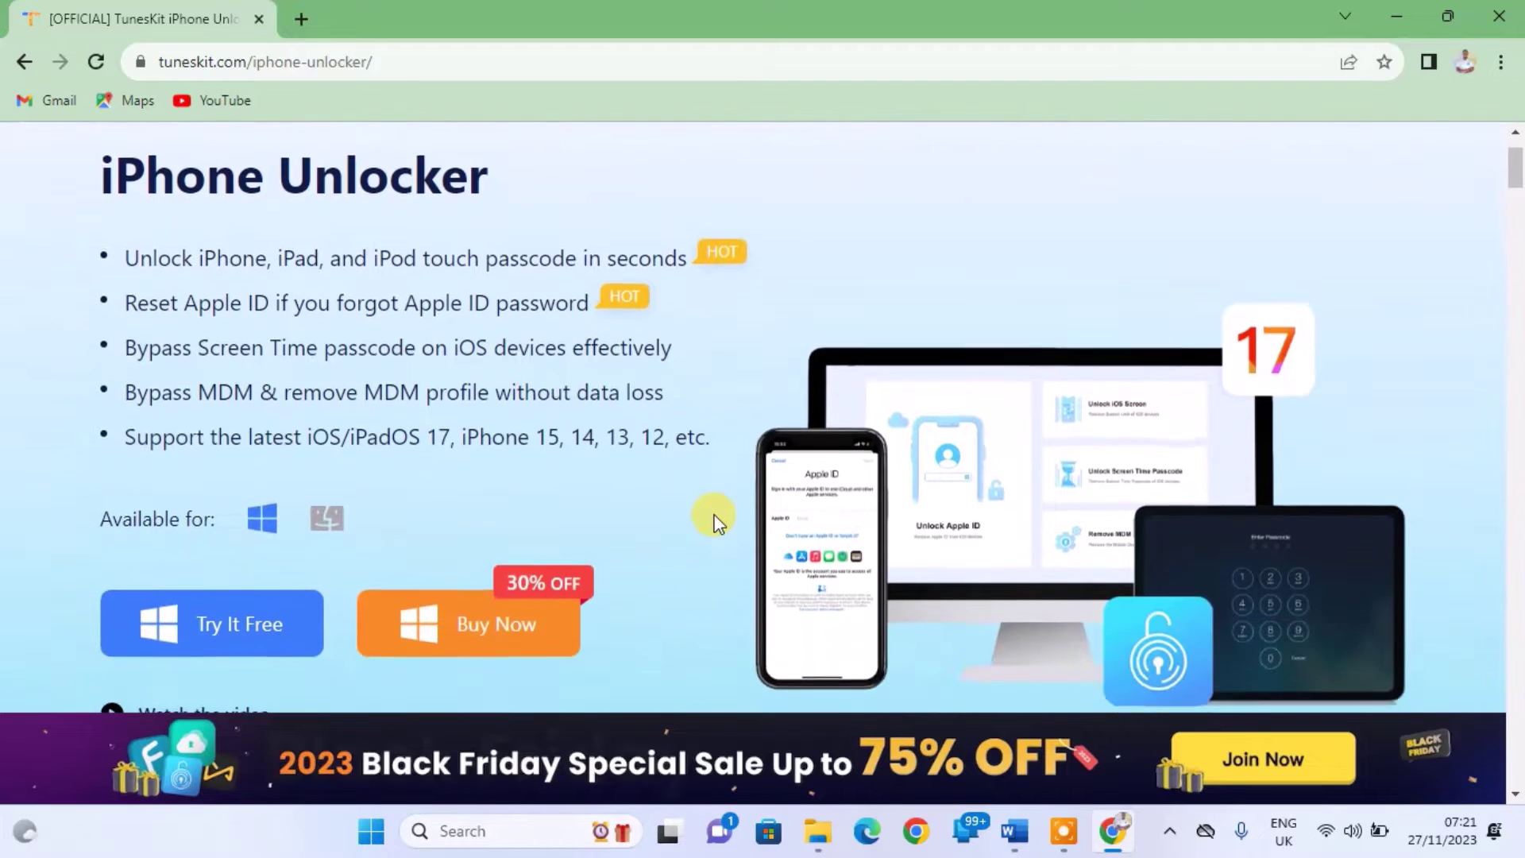
pyautogui.scroll(-2, 713, 520)
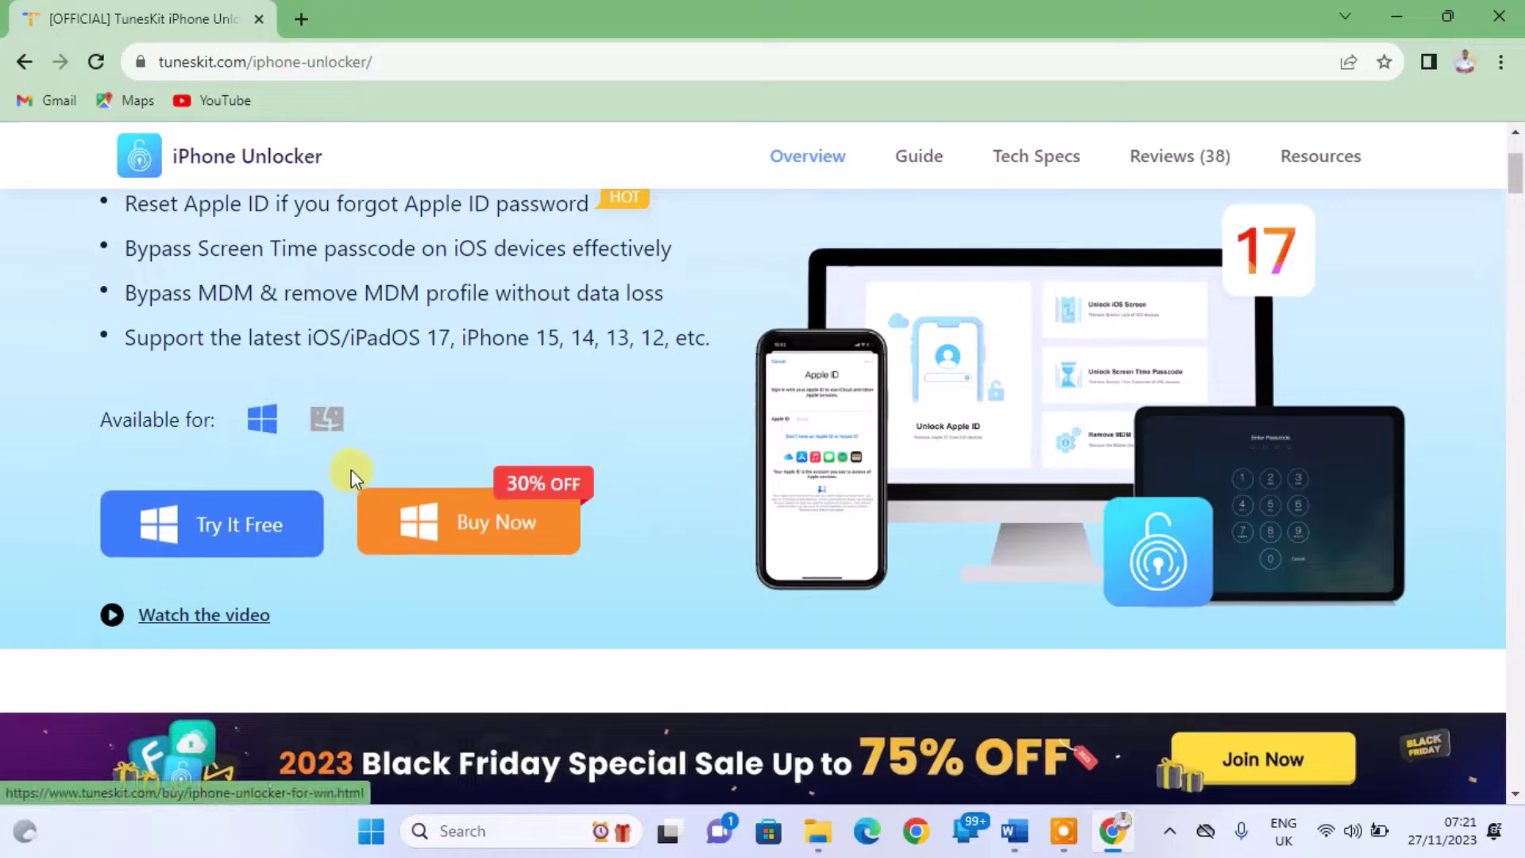
pyautogui.click(256, 534)
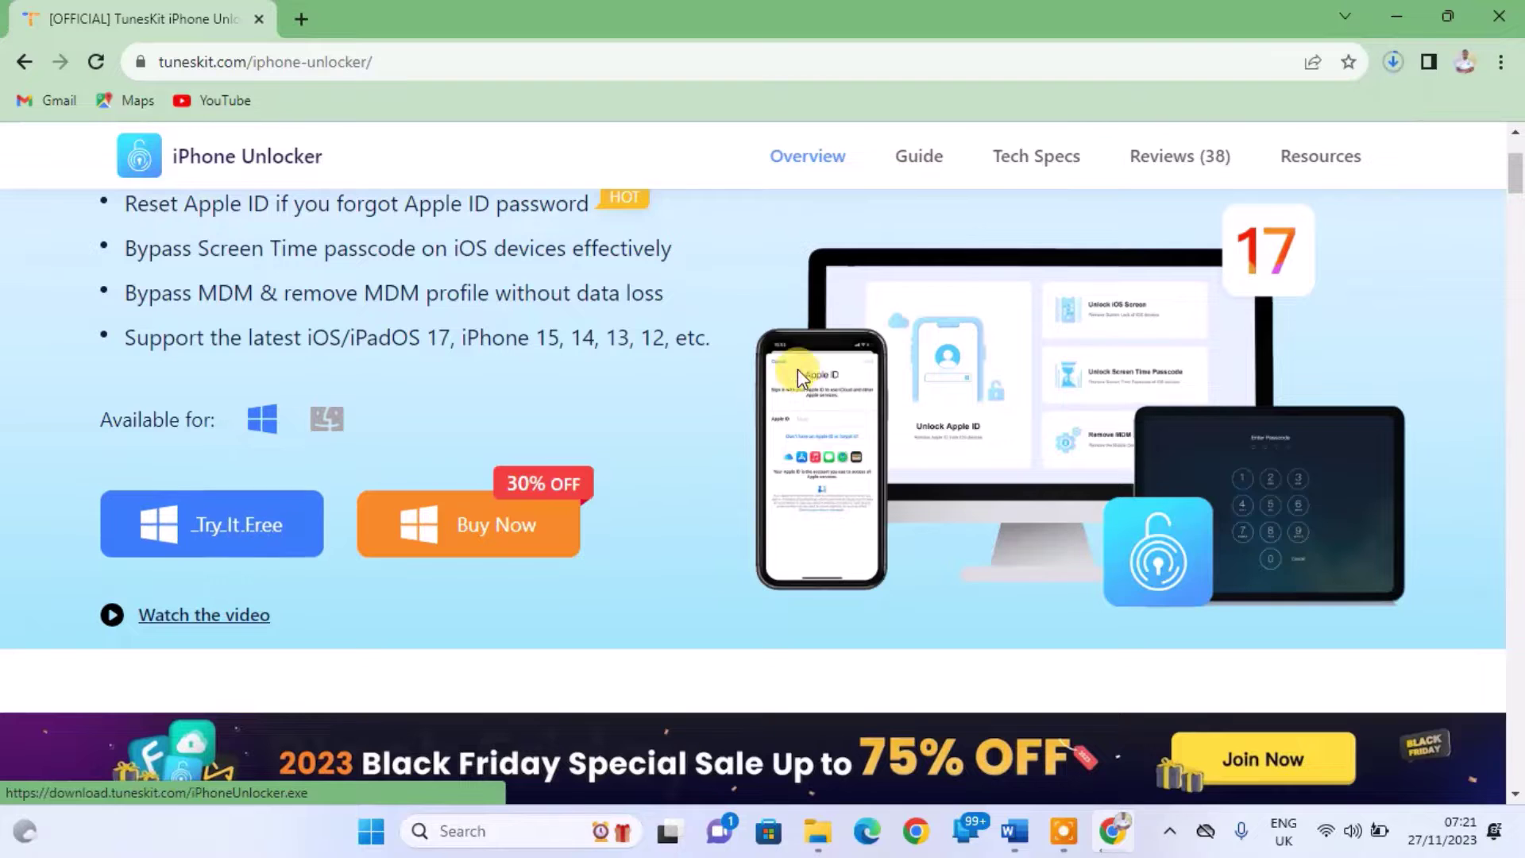
pyautogui.click(1394, 56)
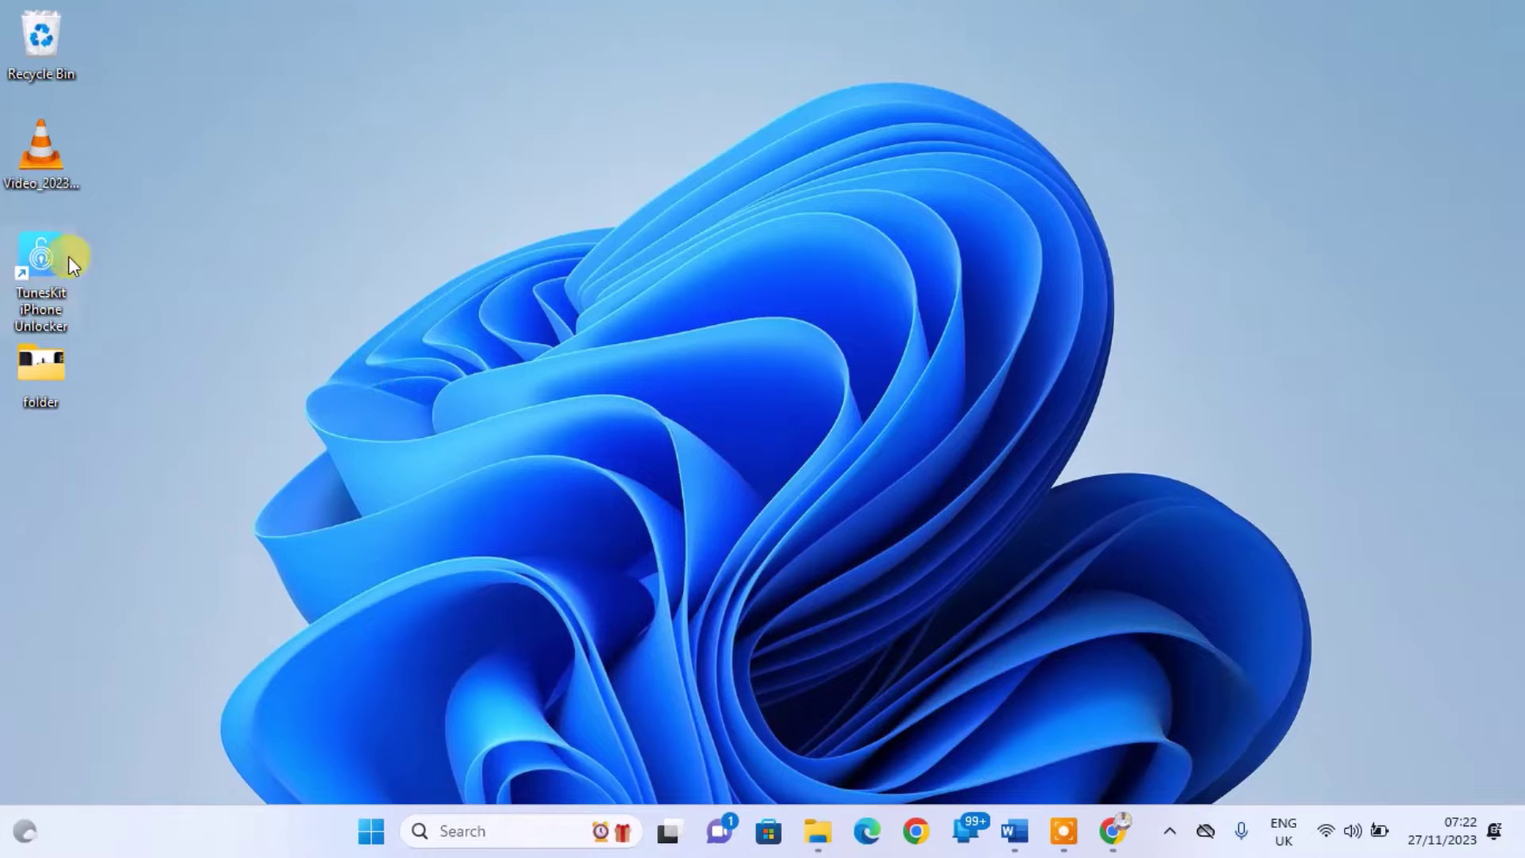
# Launch TunesKit iPhone Unlocker from the desktop and choose Unlock iOS Screen.
pyautogui.doubleClick(39, 256)
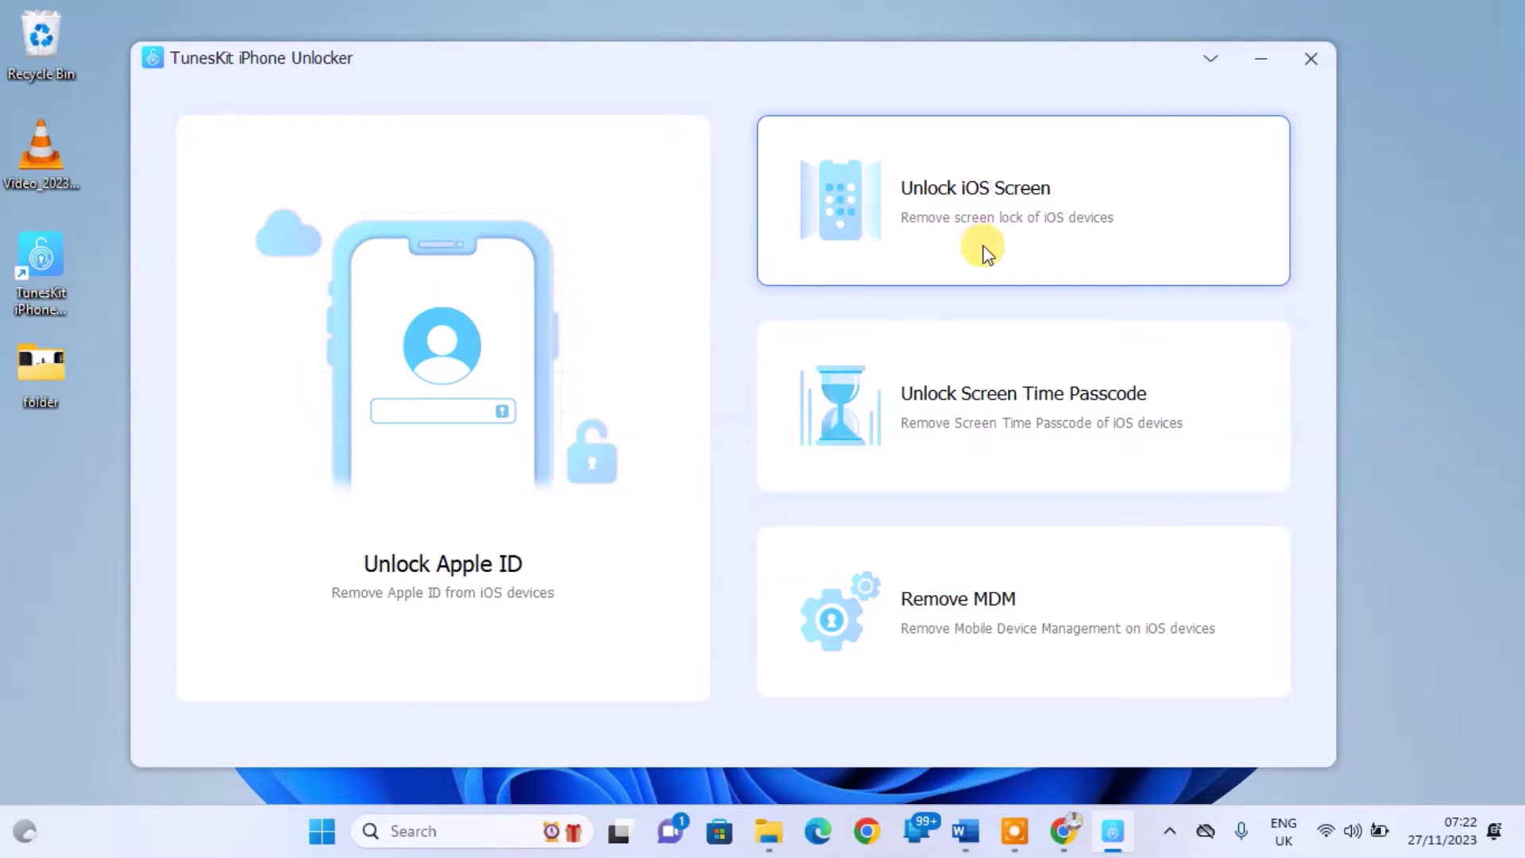
pyautogui.click(1019, 211)
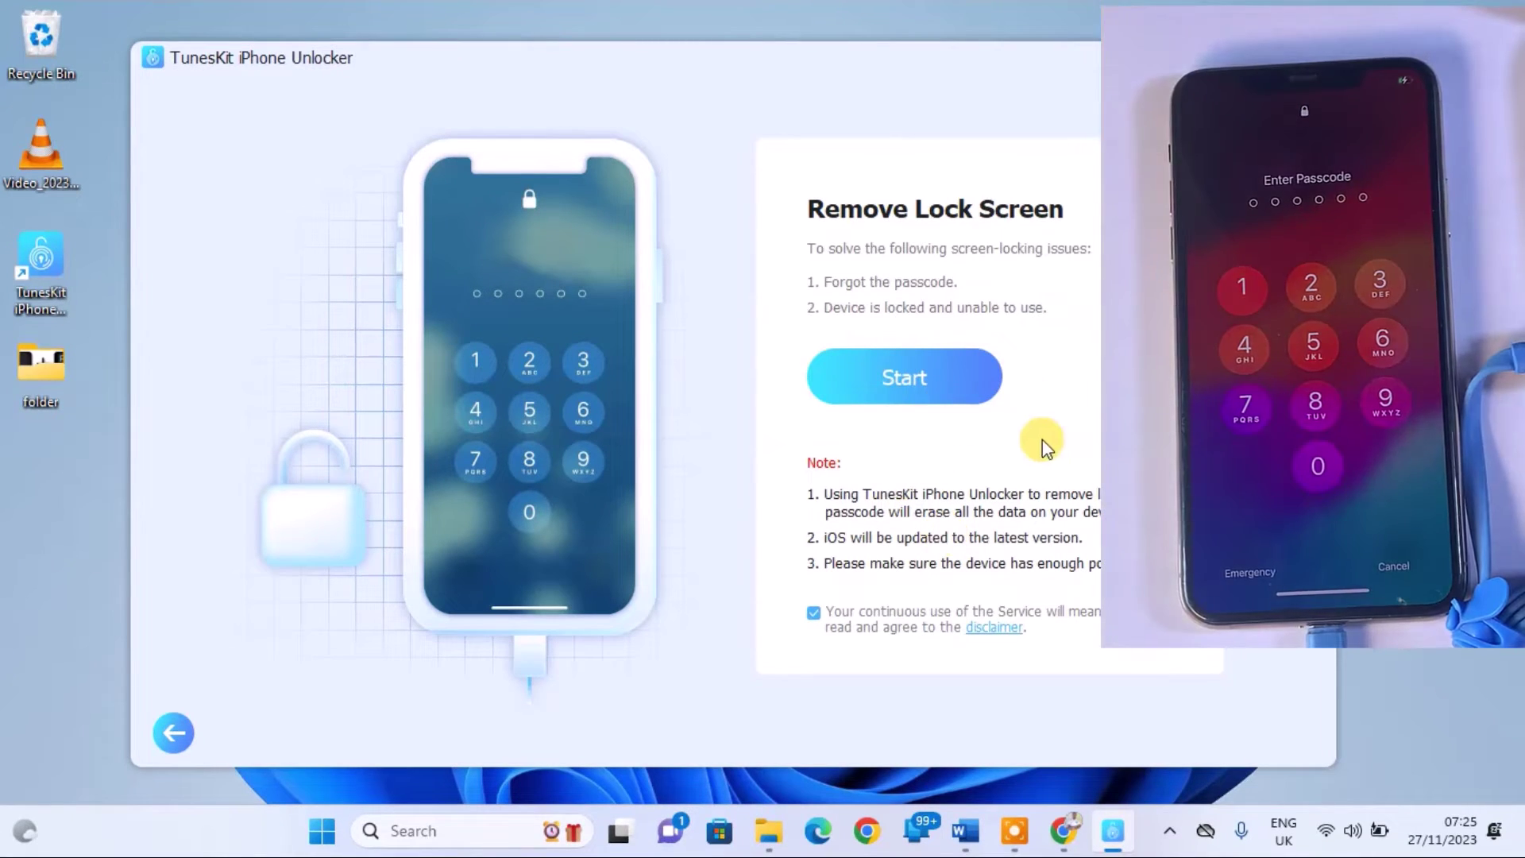
# Start the lock-screen removal and show the Recovery Mode instructions.
pyautogui.click(927, 360)
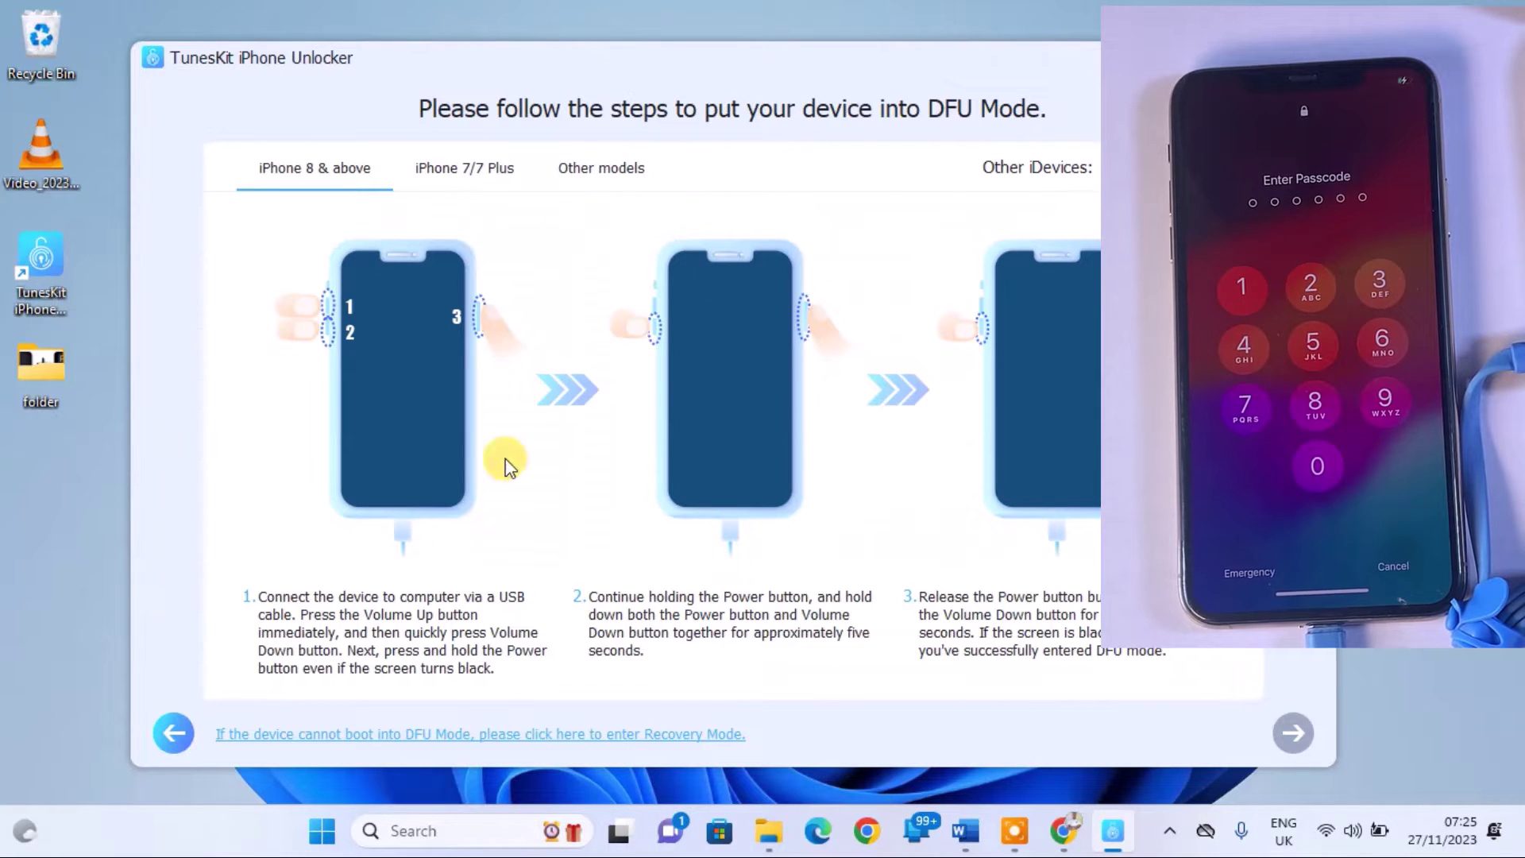
pyautogui.click(575, 734)
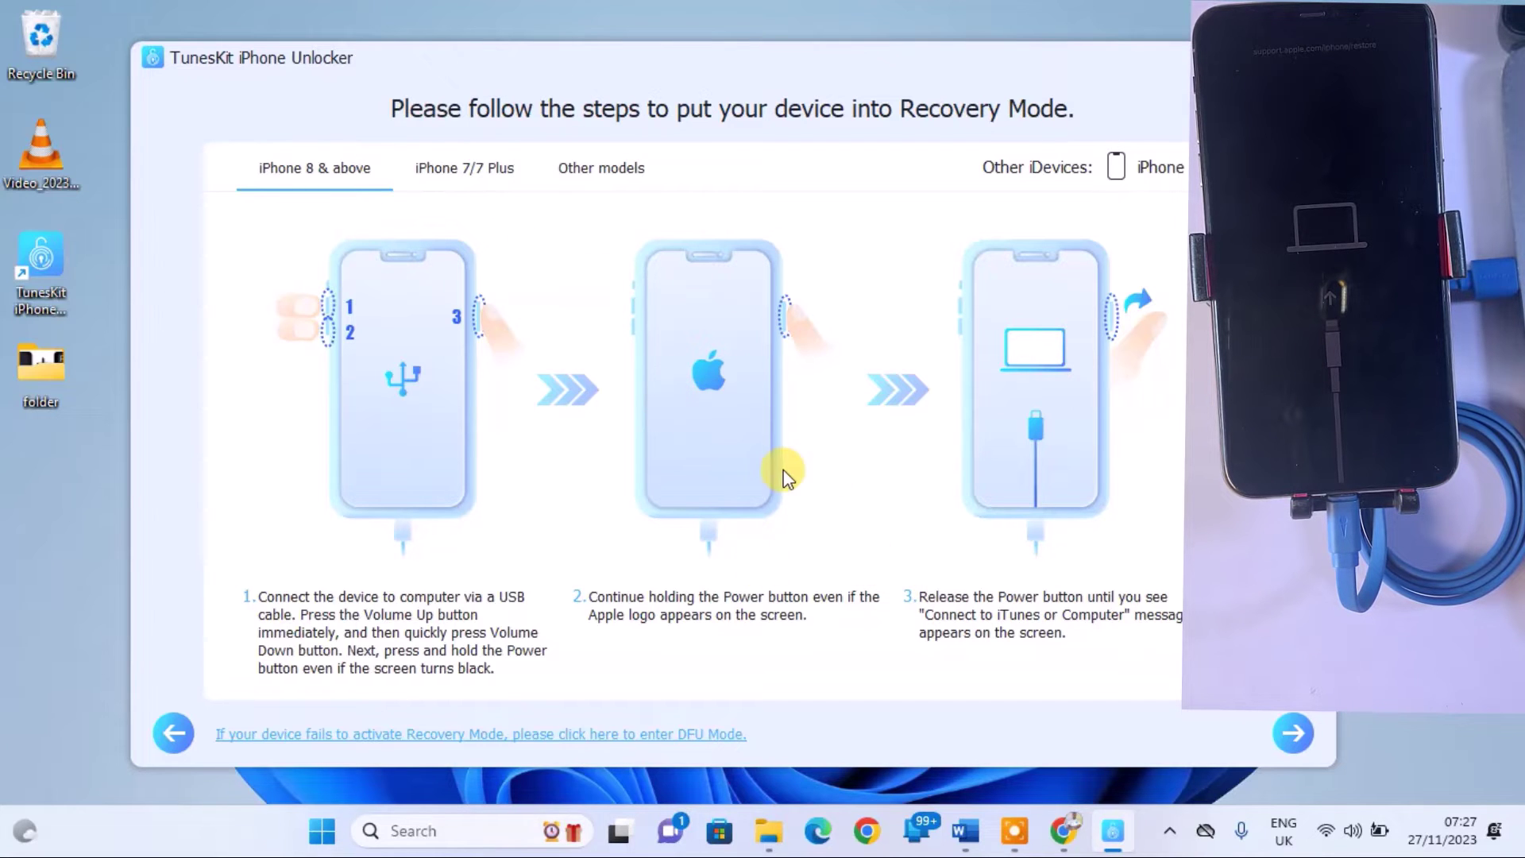
# On the firmware download page, select version 17.1.1 and start the download.
pyautogui.click(1288, 725)
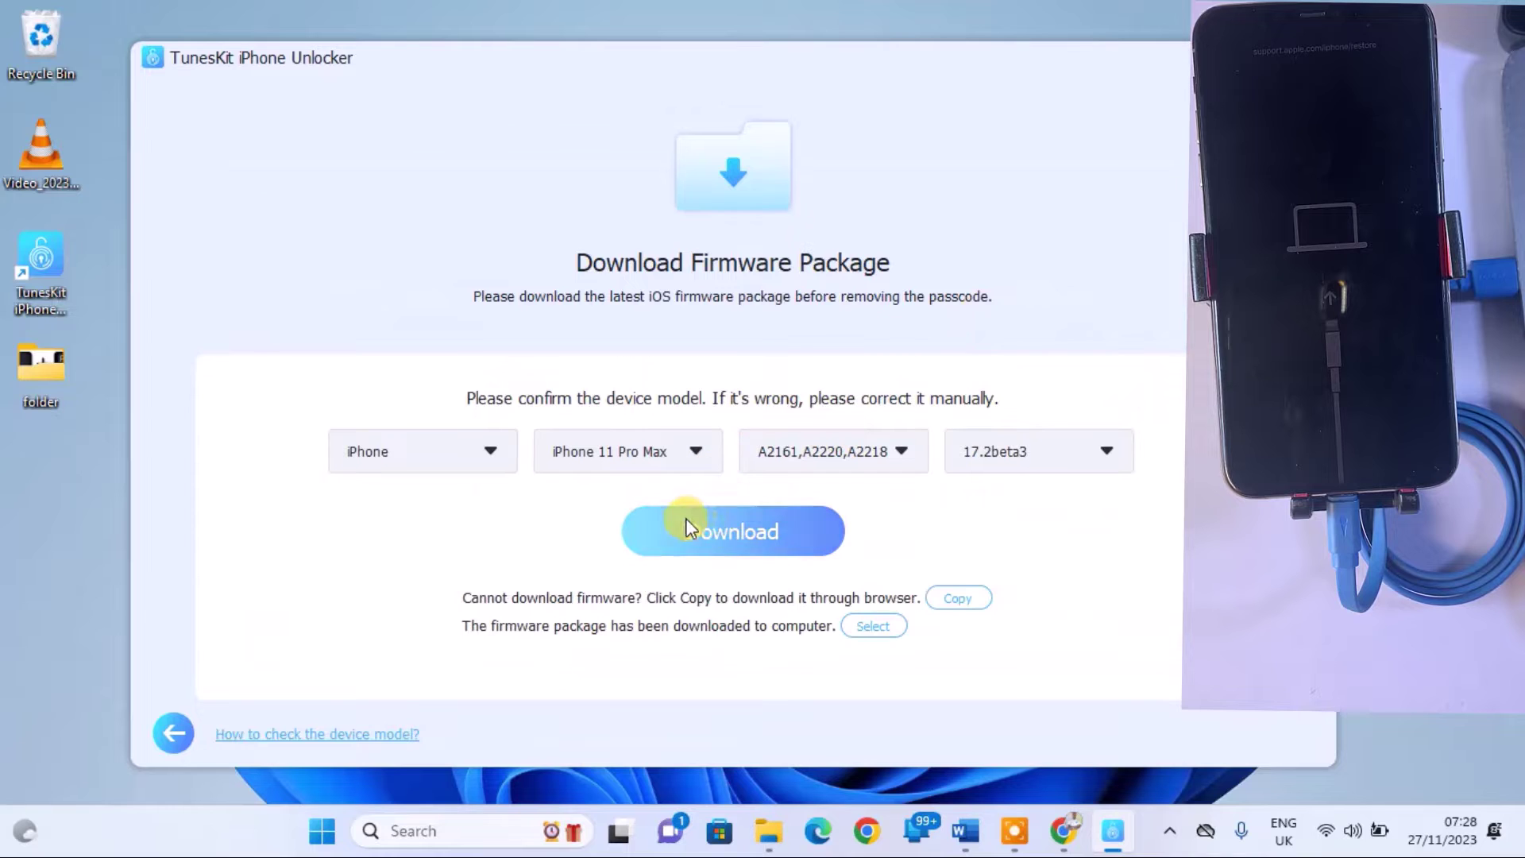
pyautogui.click(1034, 439)
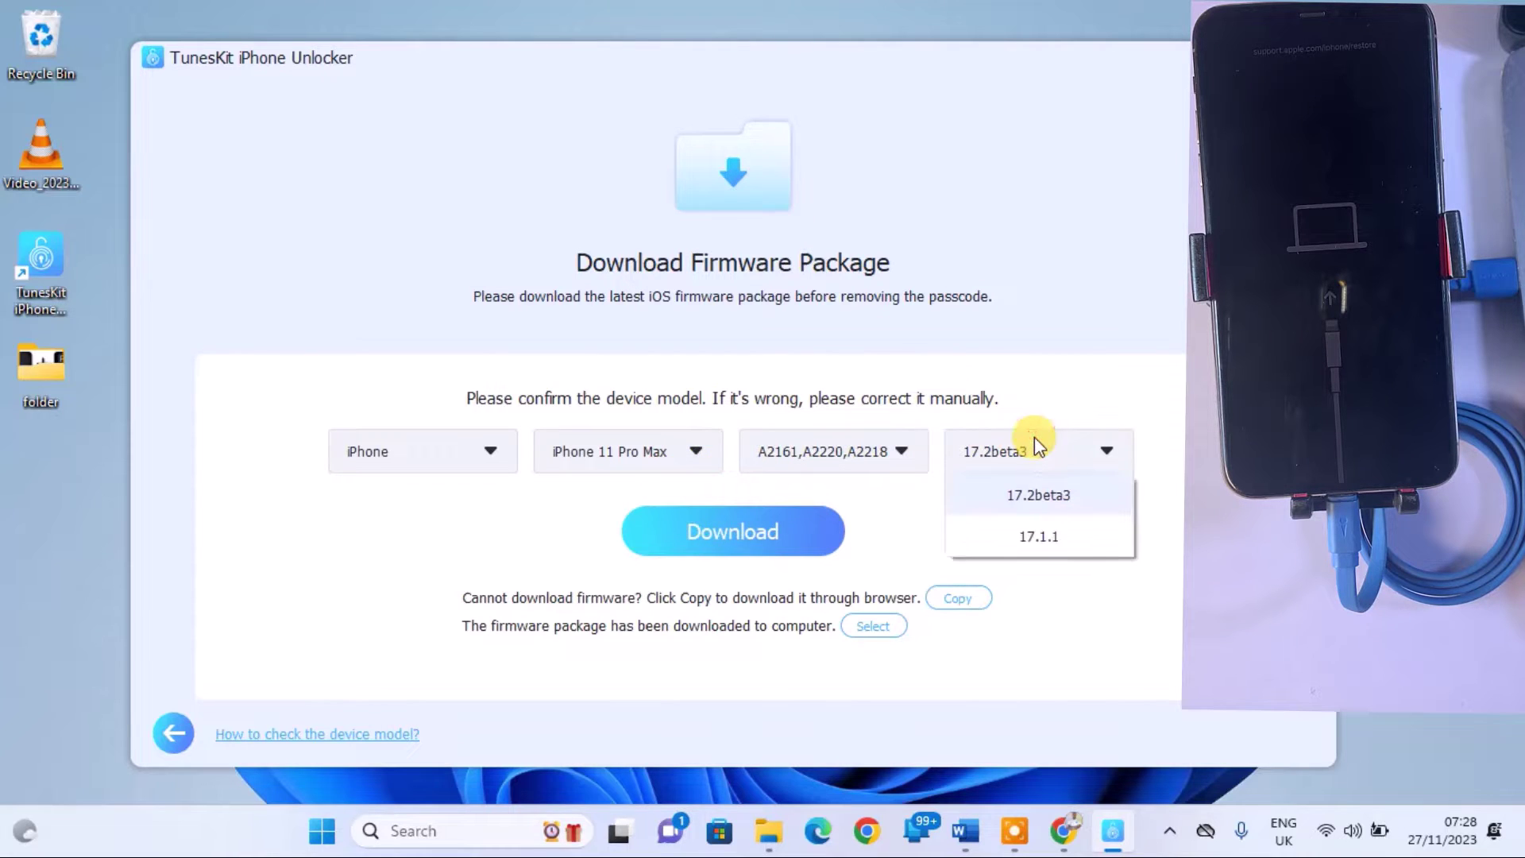
pyautogui.click(1056, 529)
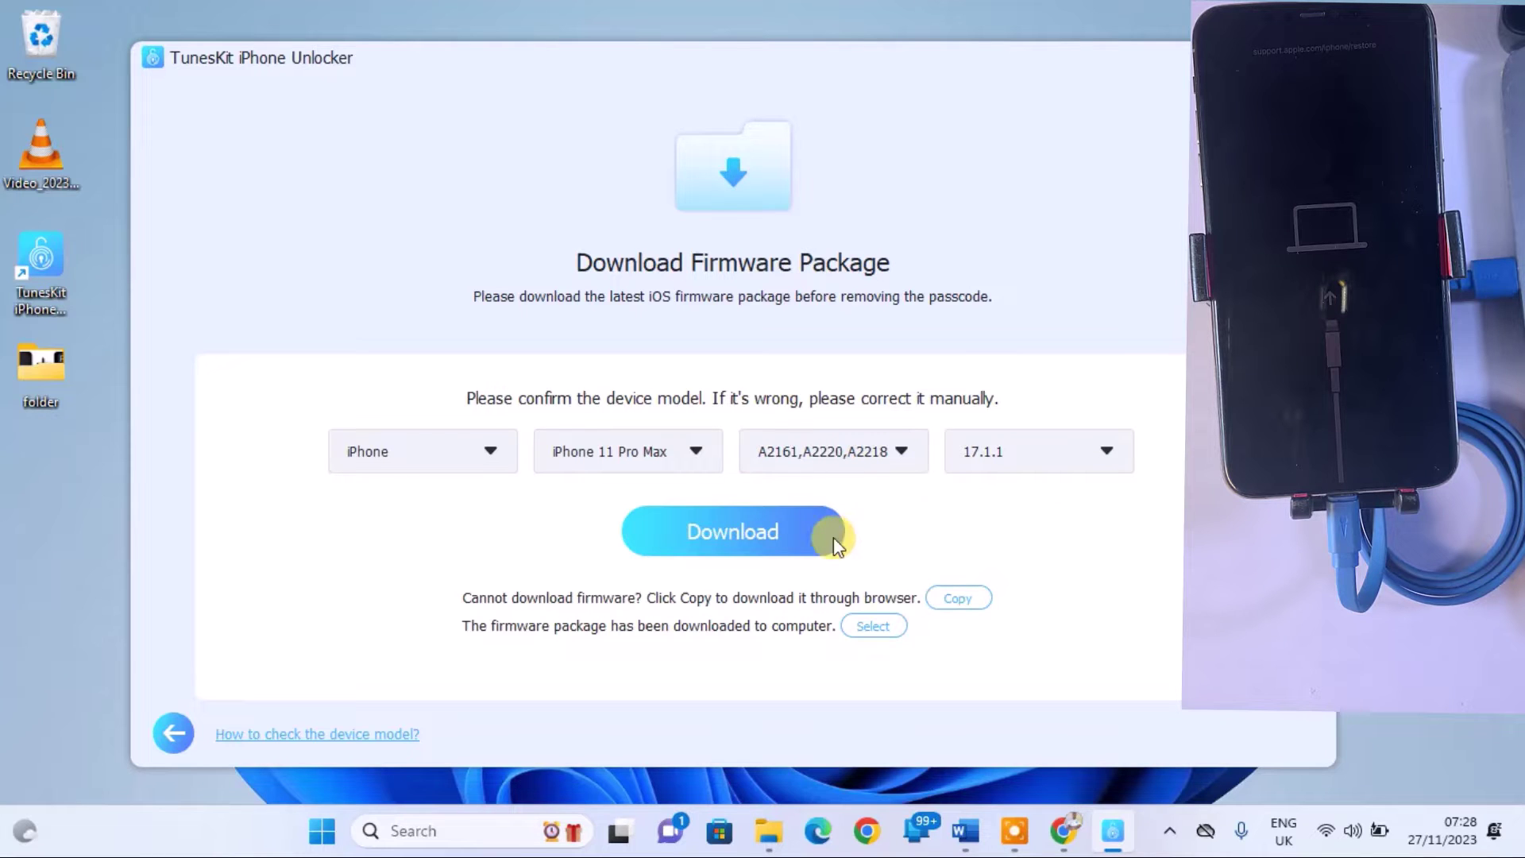
pyautogui.click(789, 541)
# Load the iPhone12,3 17.1.1 IPSW file from Downloads as the firmware package.
pyautogui.click(897, 633)
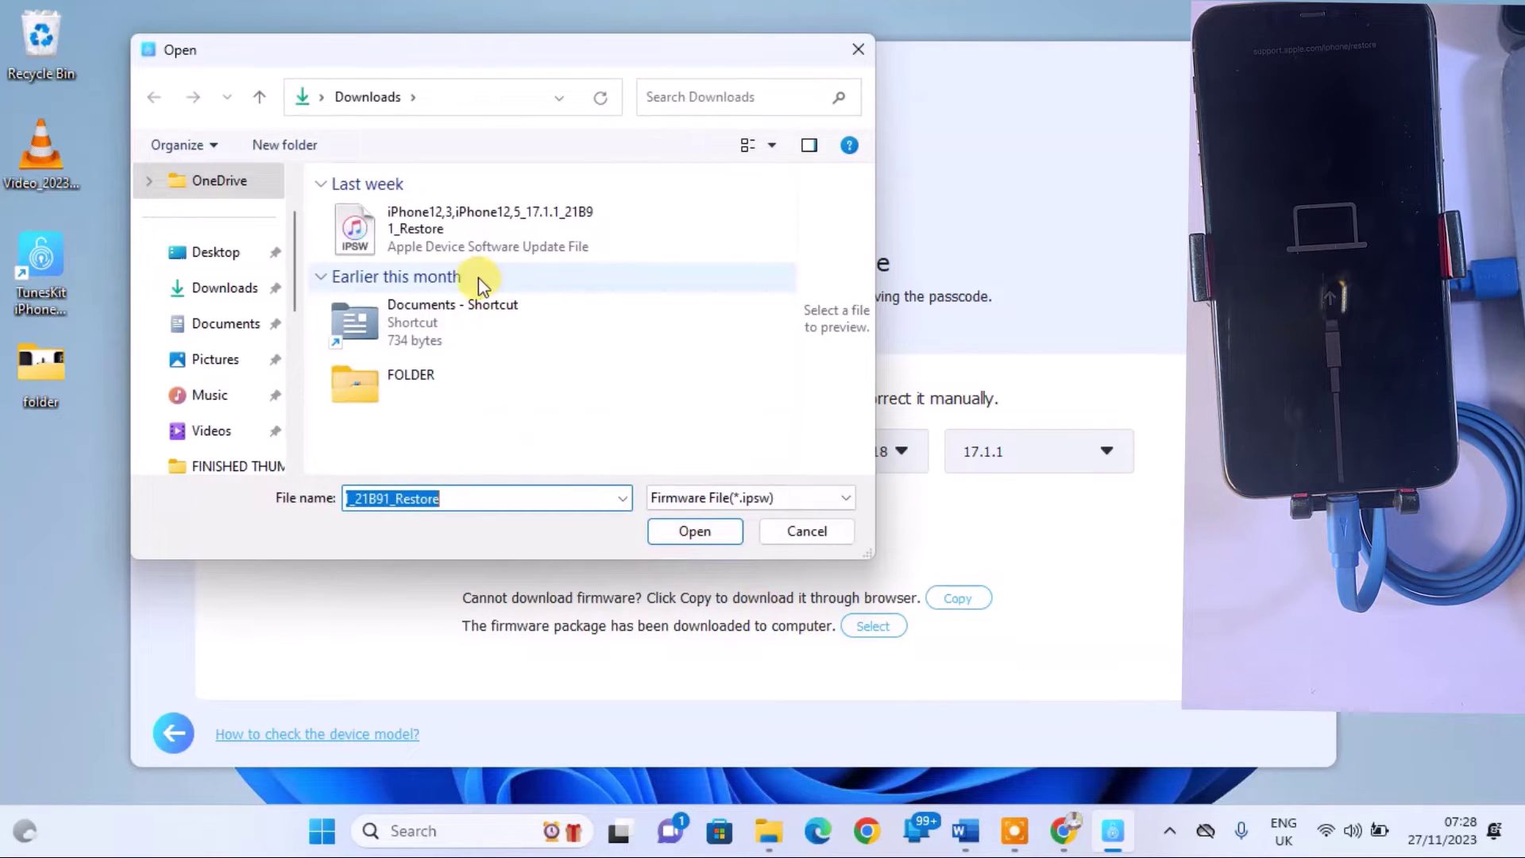
pyautogui.click(494, 232)
pyautogui.doubleClick(494, 231)
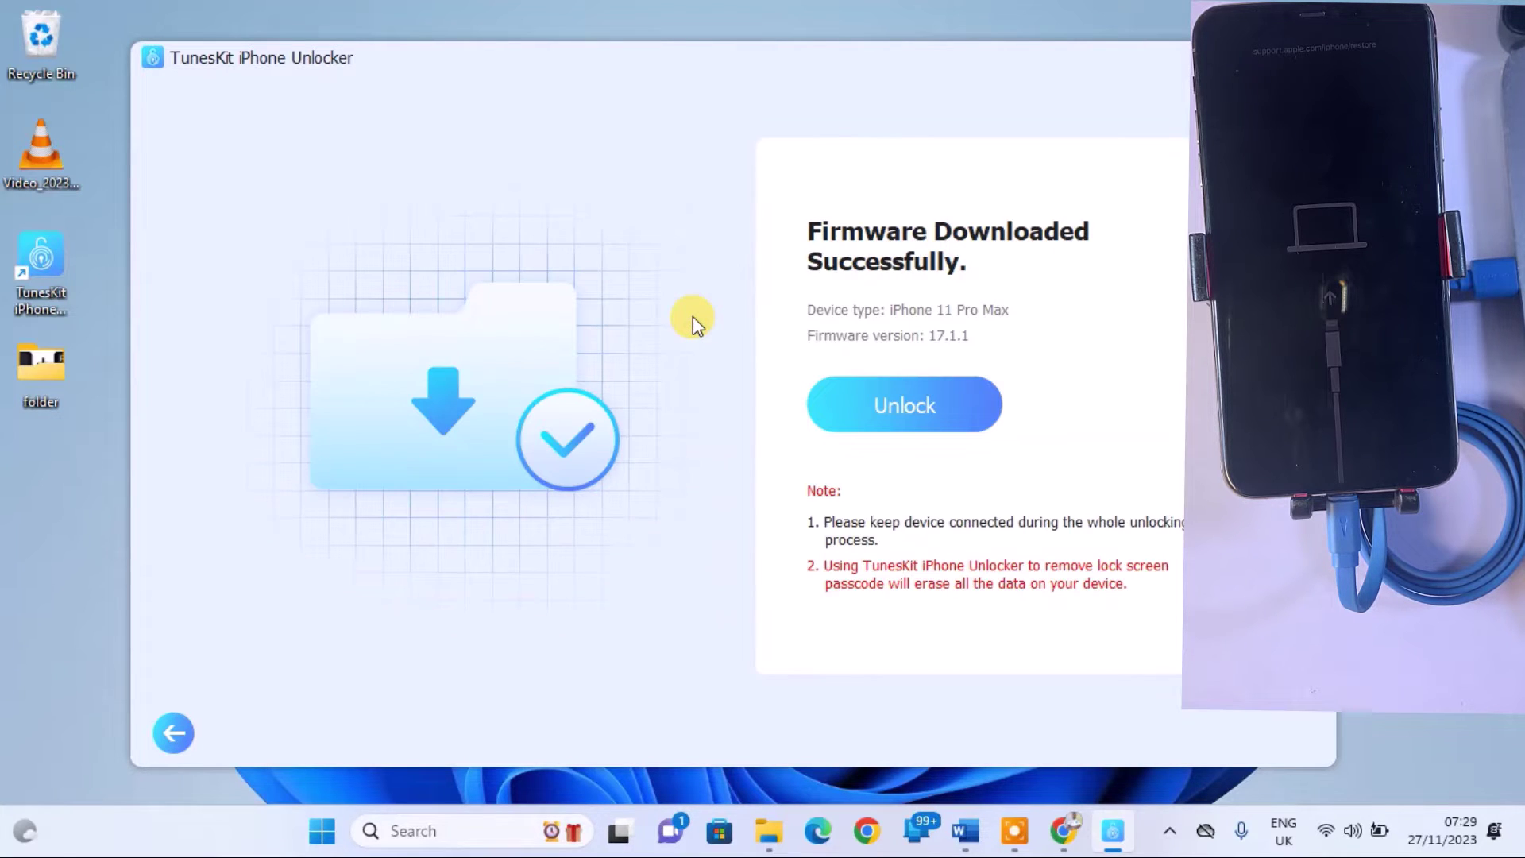
# Begin the unlock and confirm erasing all data on the iPhone.
pyautogui.click(929, 403)
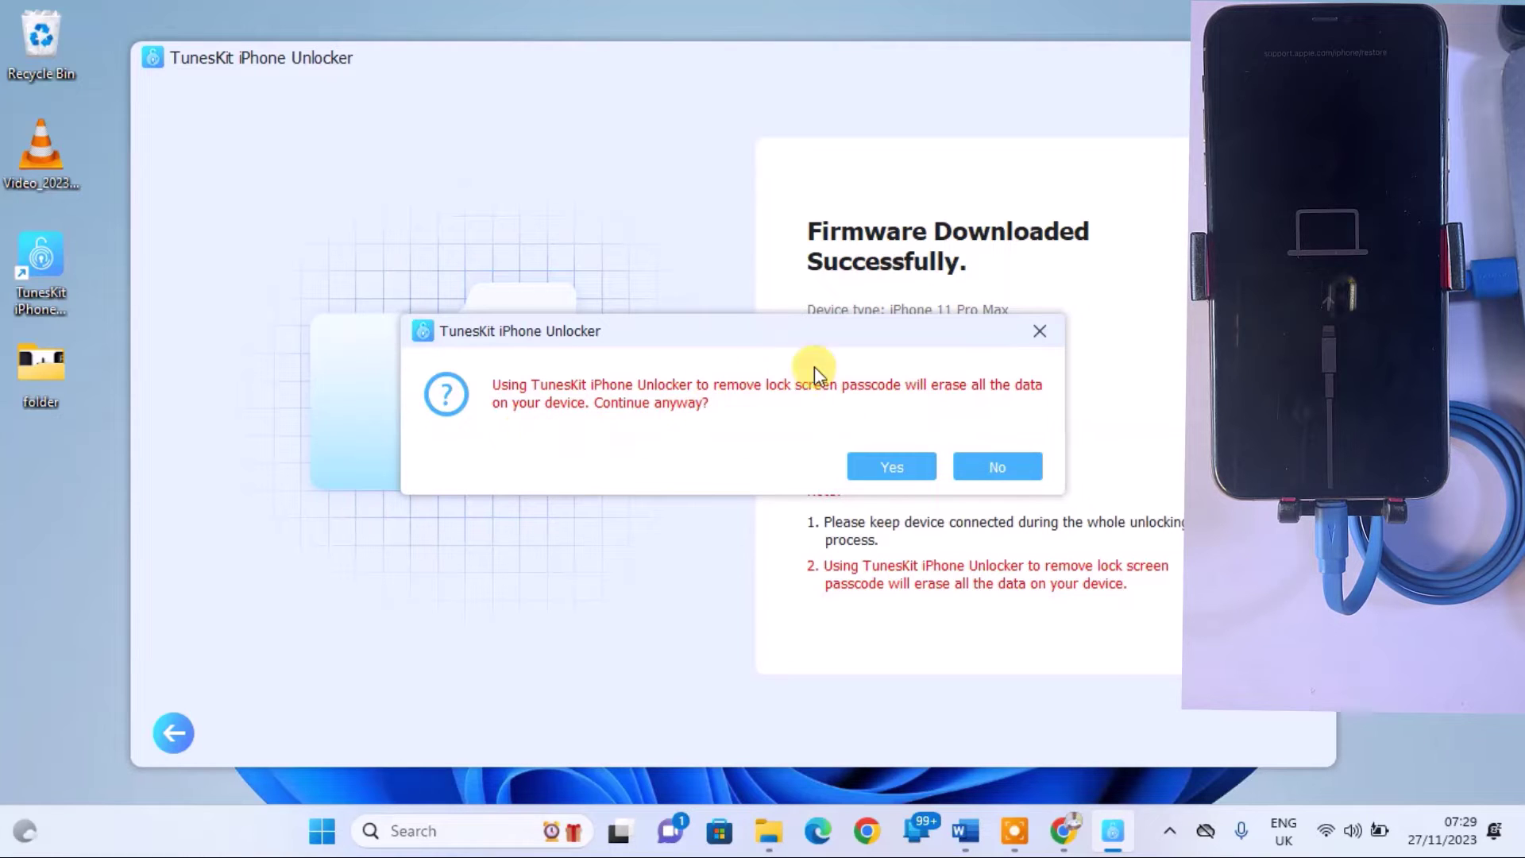
pyautogui.click(883, 466)
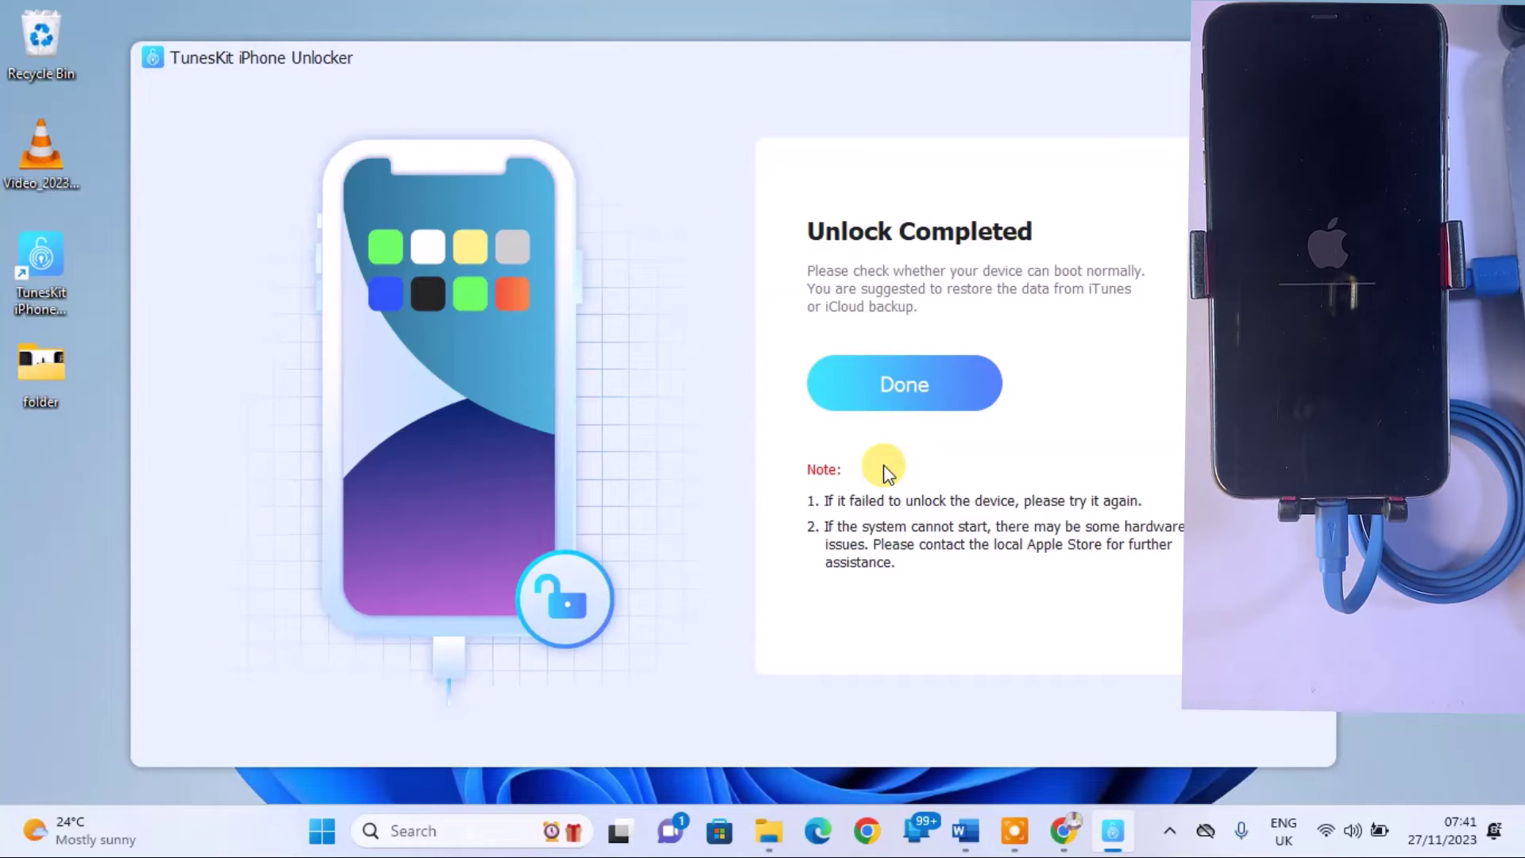
# Dismiss the Unlock Completed screen with Done.
pyautogui.click(898, 388)
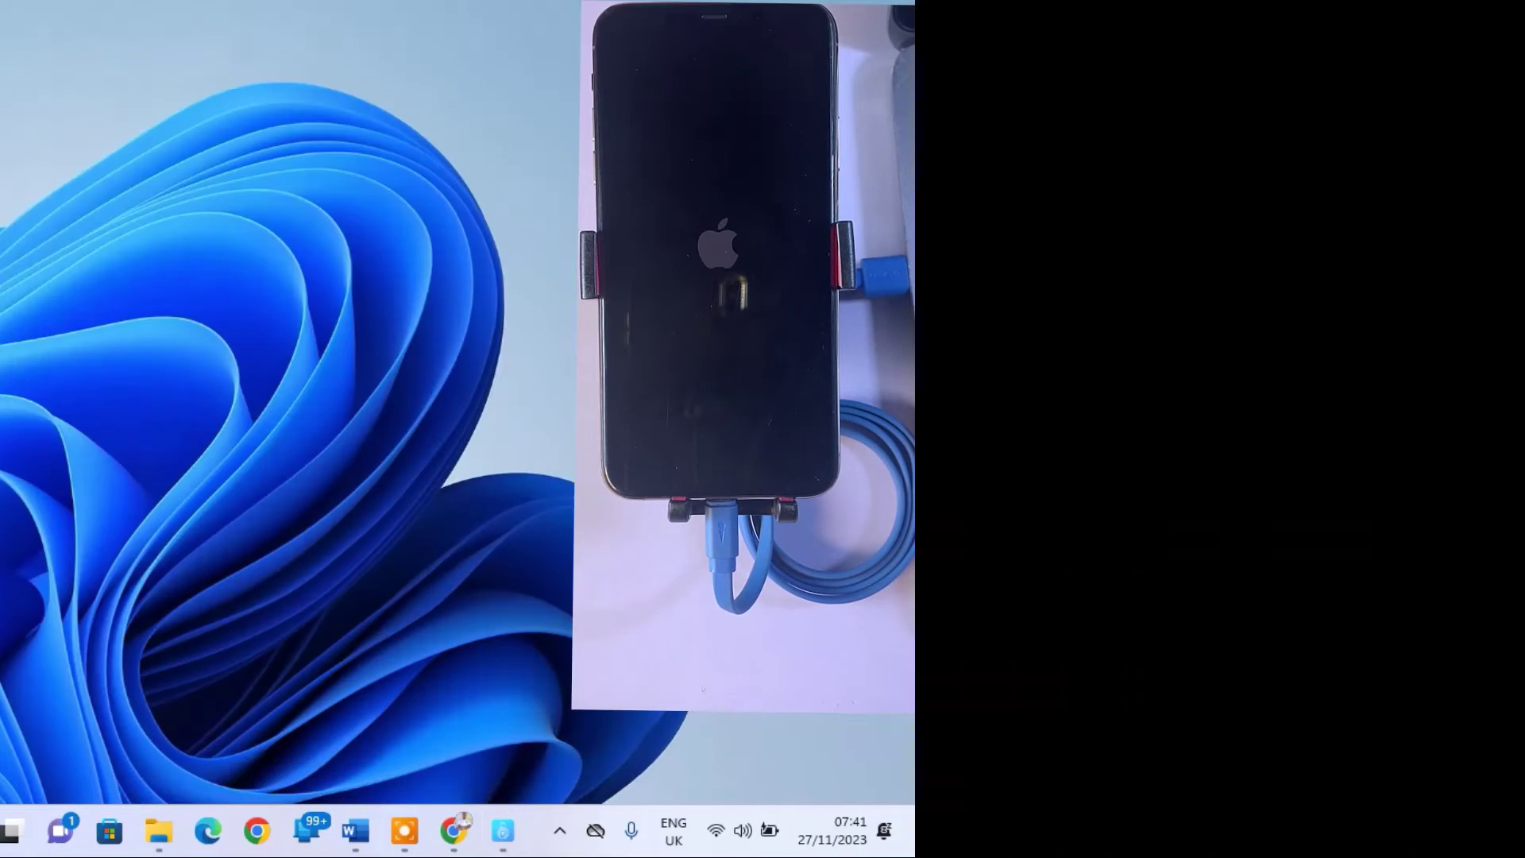
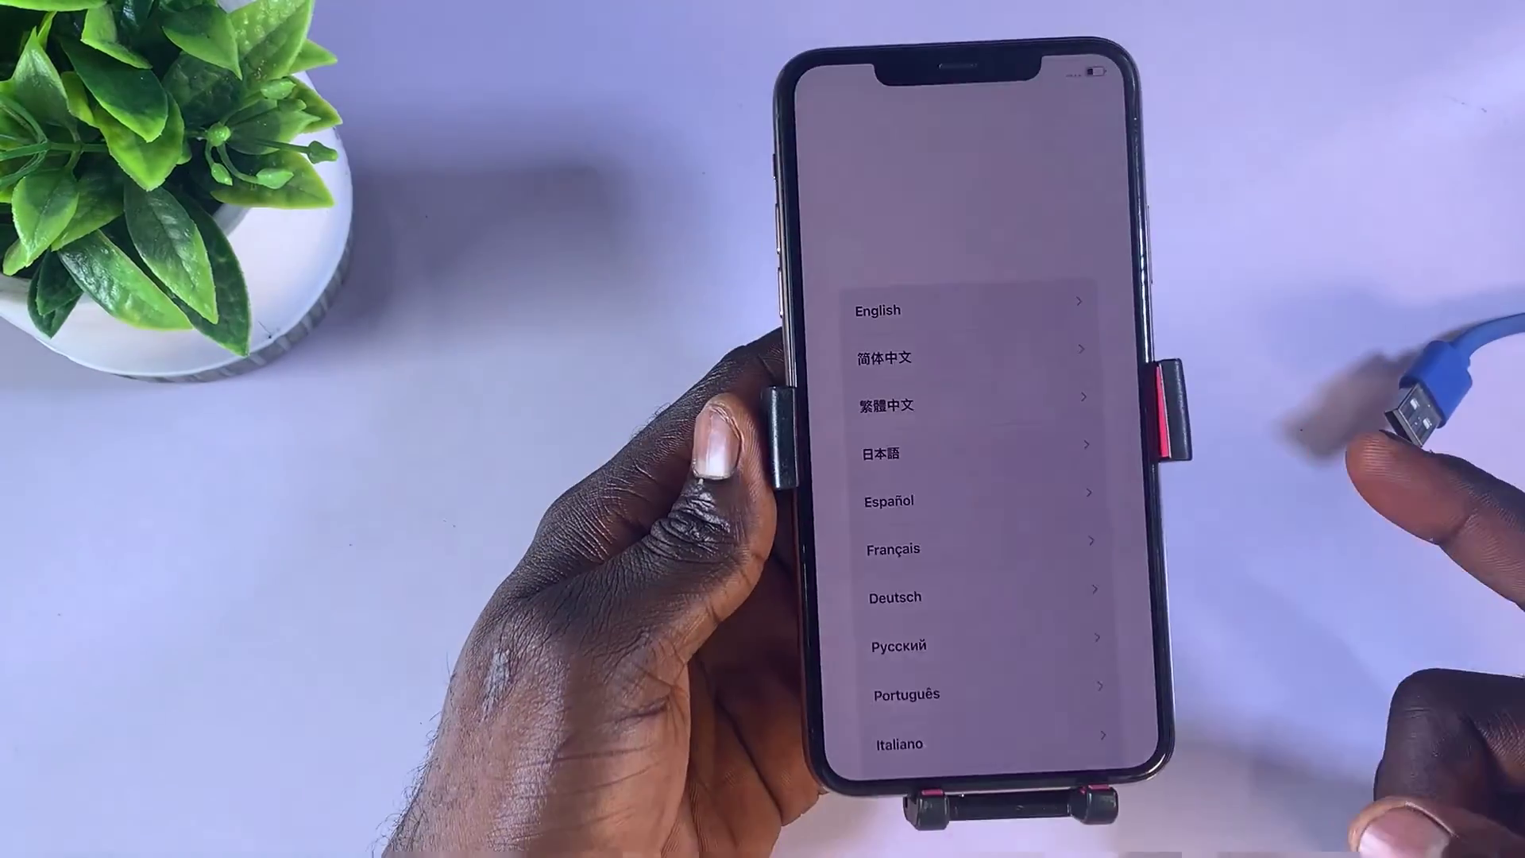
# Pick English on the Hello screen, then Nigeria from the country list.
pyautogui.click(877, 310)
pyautogui.scroll(-15, 977, 477)
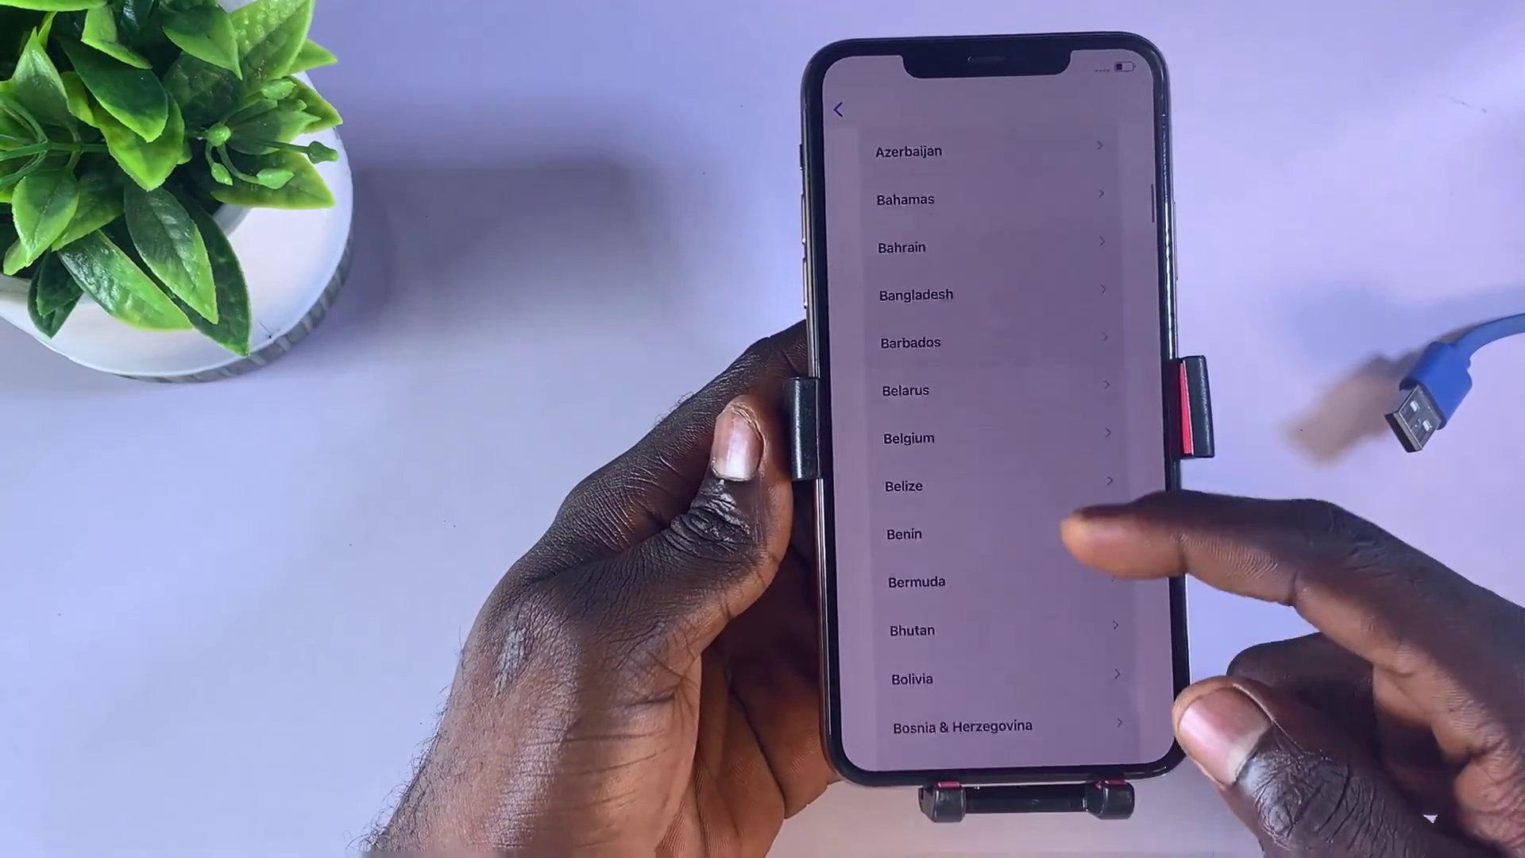
pyautogui.scroll(-15, 977, 476)
pyautogui.click(945, 476)
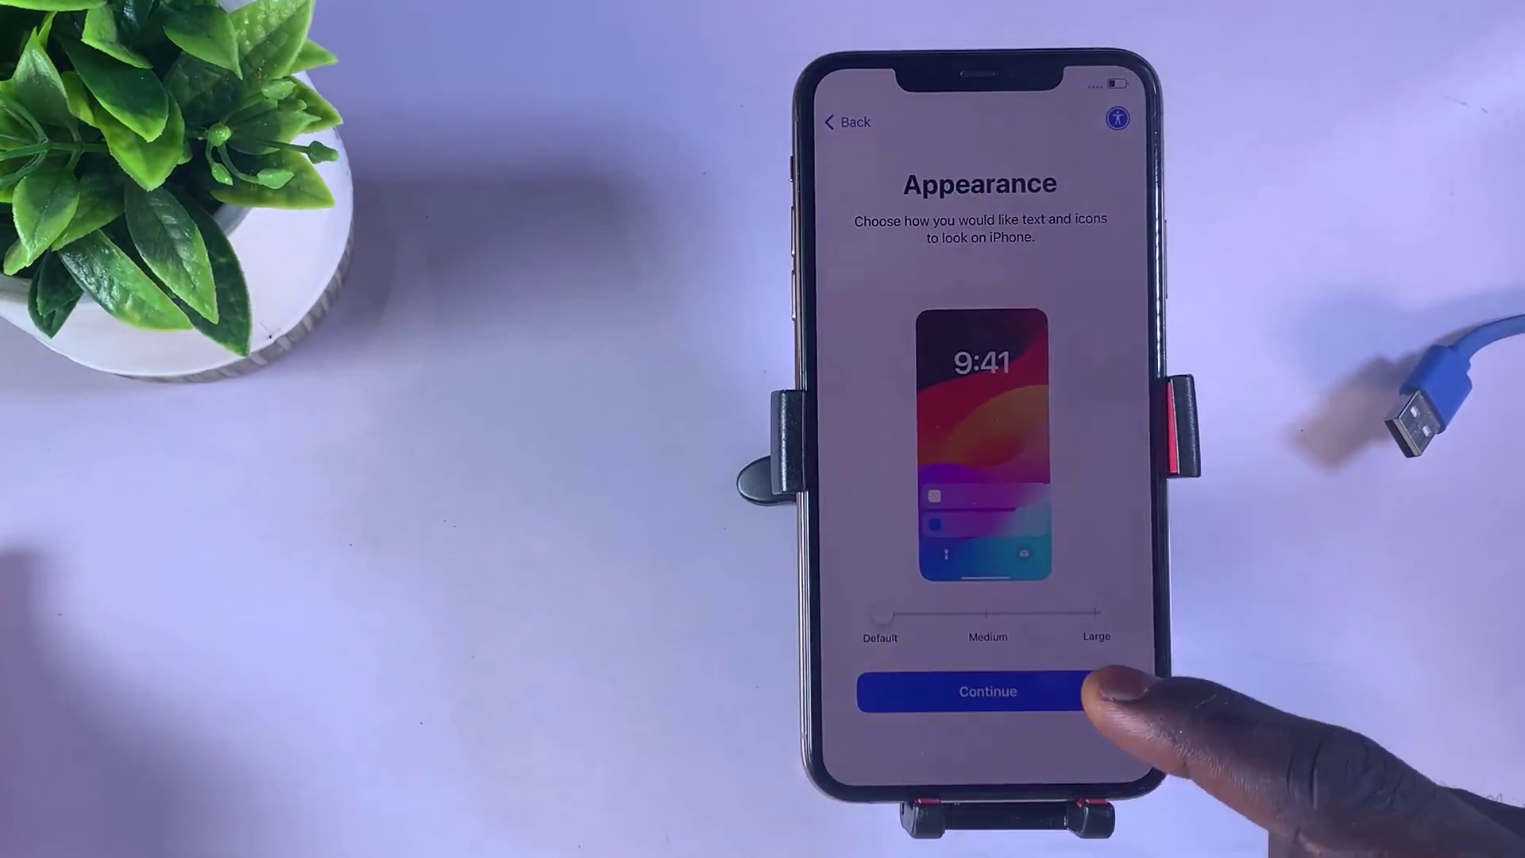
# Keep the default appearance and languages, skip Quick Start, and join the yeswecan Wi-Fi network.
pyautogui.click(987, 691)
pyautogui.click(1033, 734)
pyautogui.click(987, 692)
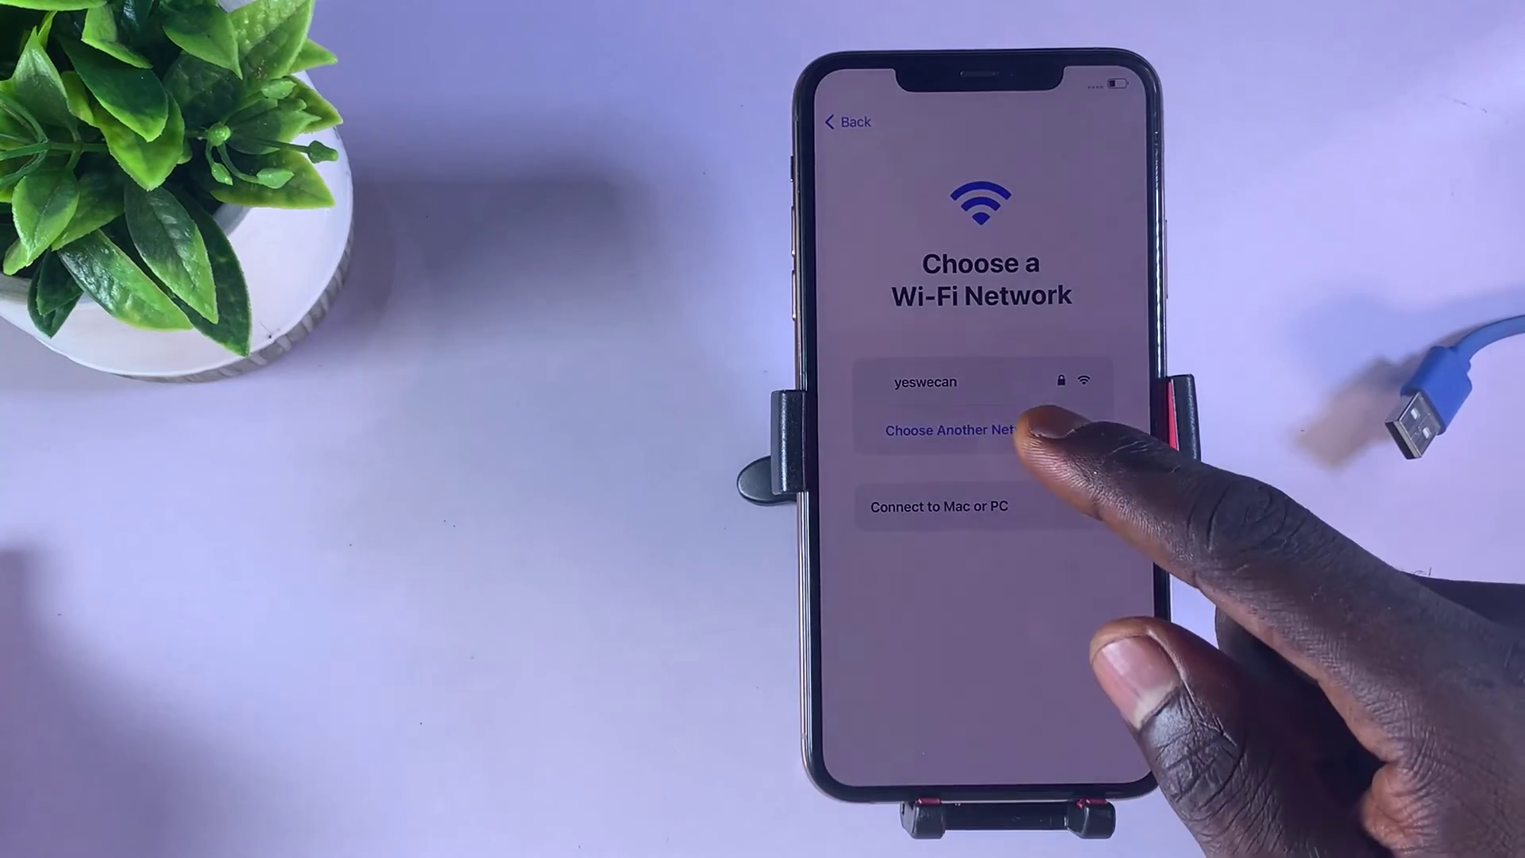
pyautogui.click(1049, 465)
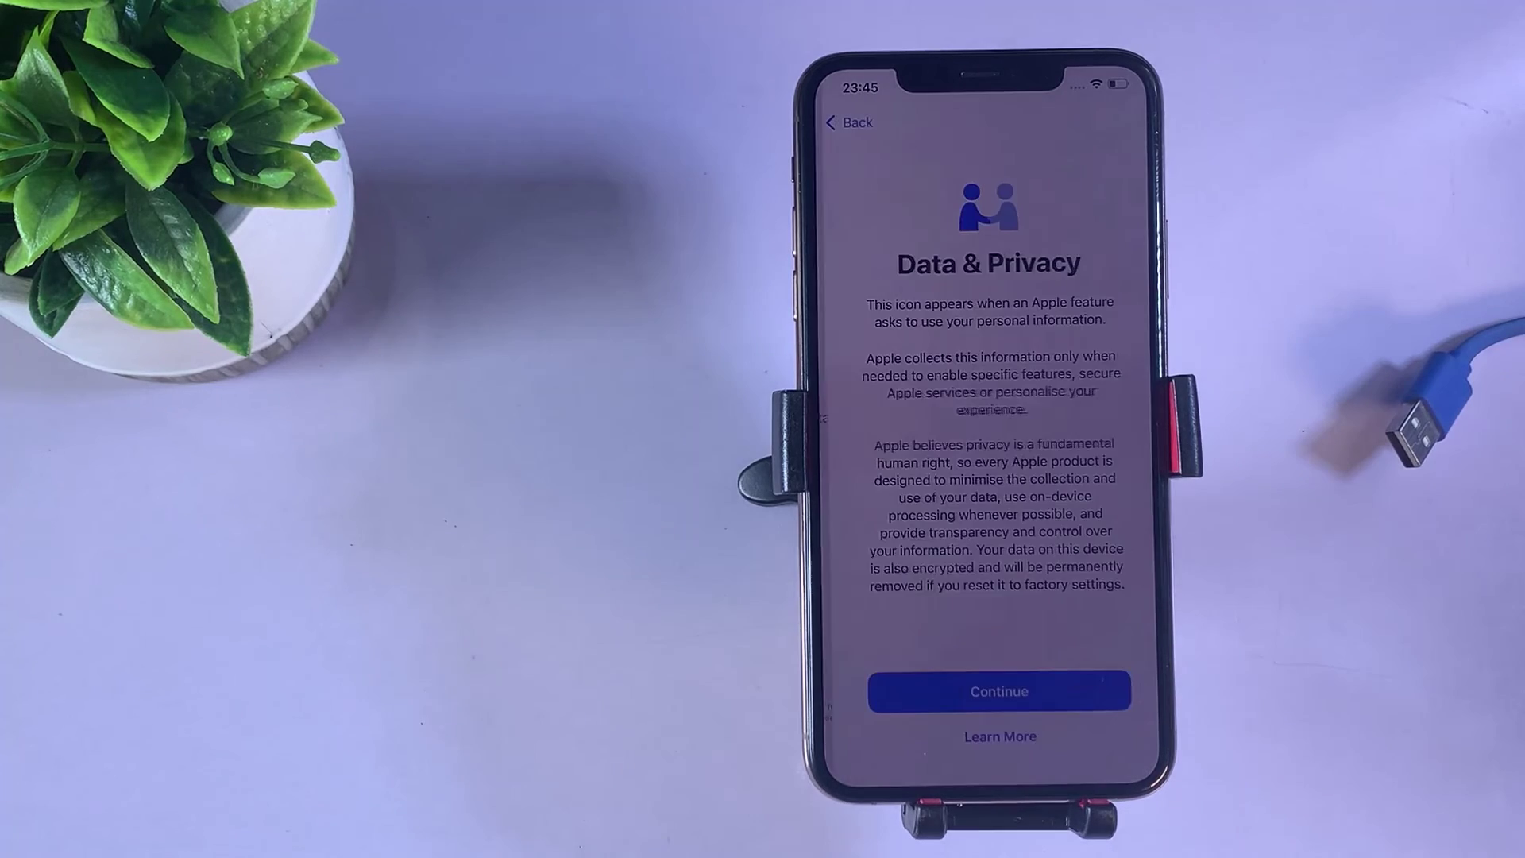
# Accept Data & Privacy, set up for yourself, skip Face ID, and use no passcode.
pyautogui.click(989, 691)
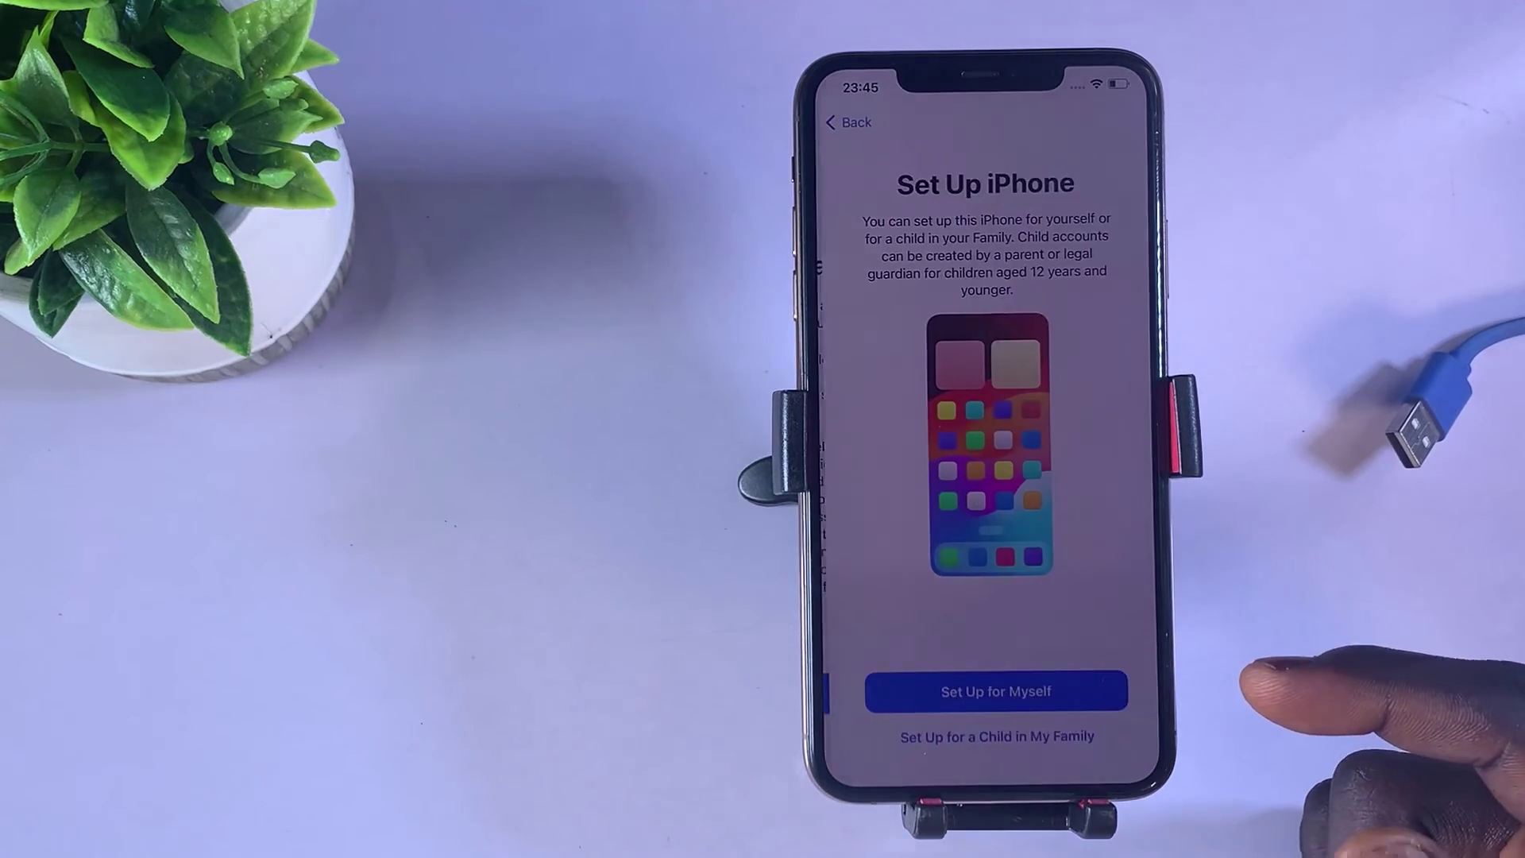
pyautogui.click(987, 684)
pyautogui.click(987, 735)
pyautogui.click(985, 440)
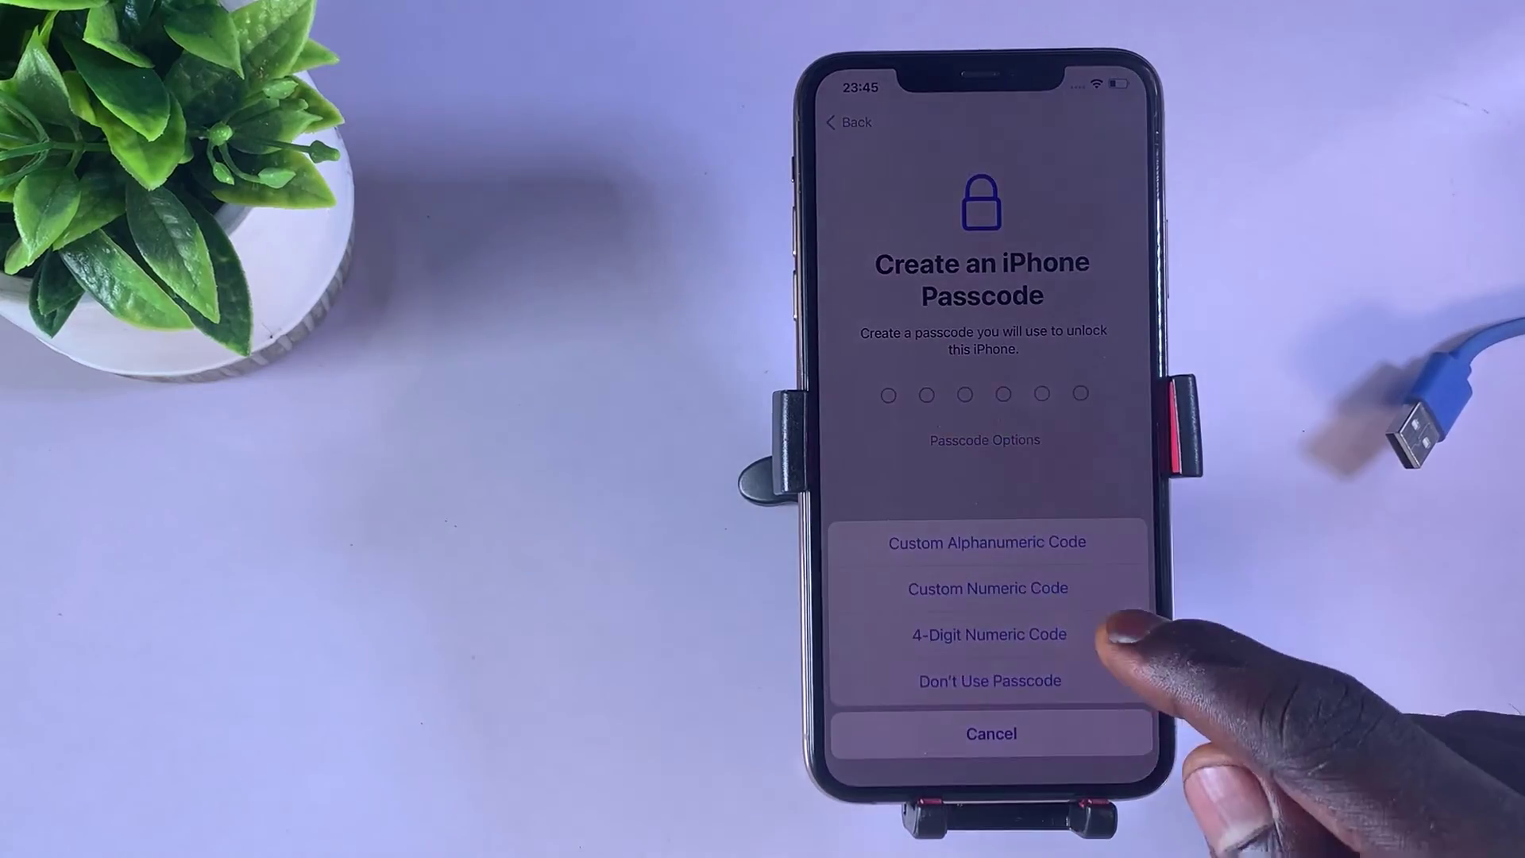
pyautogui.click(994, 681)
pyautogui.click(984, 473)
# Skip transferring apps and data, and defer Apple ID sign-in until later.
pyautogui.click(987, 678)
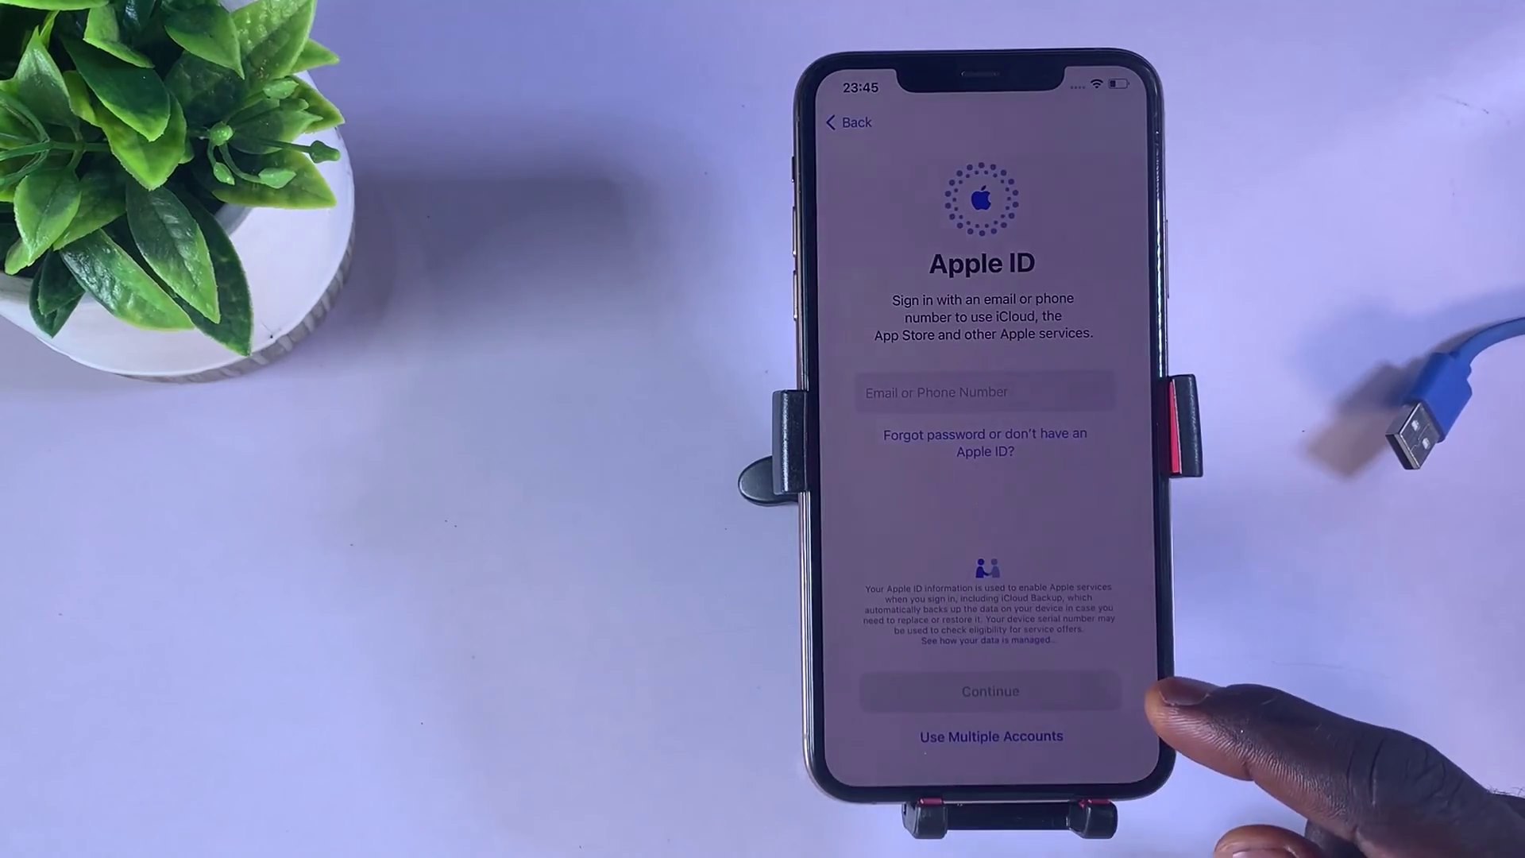
pyautogui.click(985, 442)
pyautogui.click(987, 354)
pyautogui.click(985, 480)
# Agree to the terms and finish the remaining screens through to the home screen.
pyautogui.click(1106, 126)
pyautogui.click(951, 691)
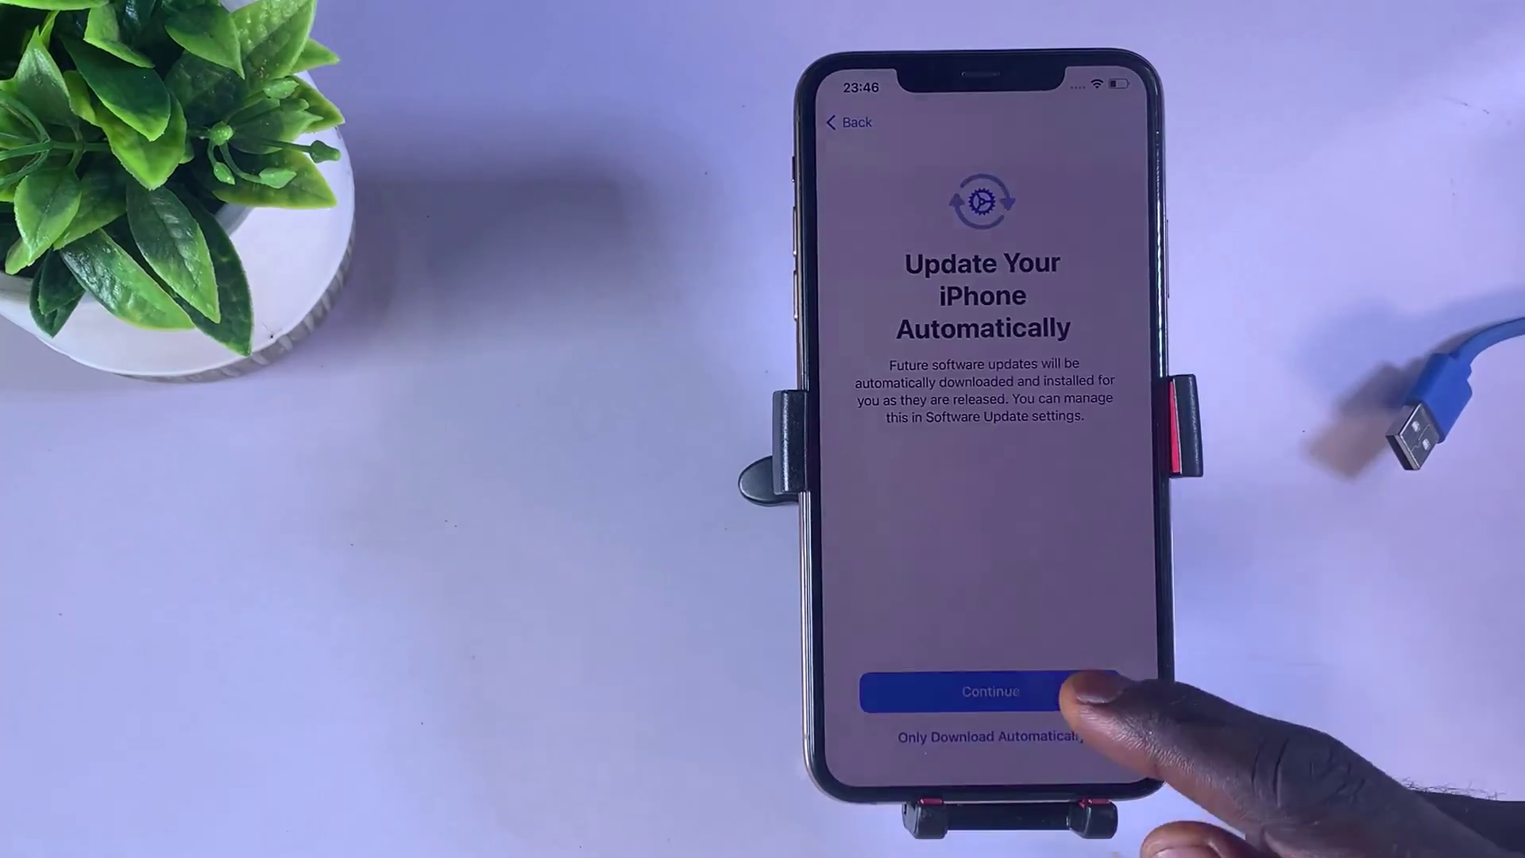
pyautogui.click(985, 691)
pyautogui.click(990, 690)
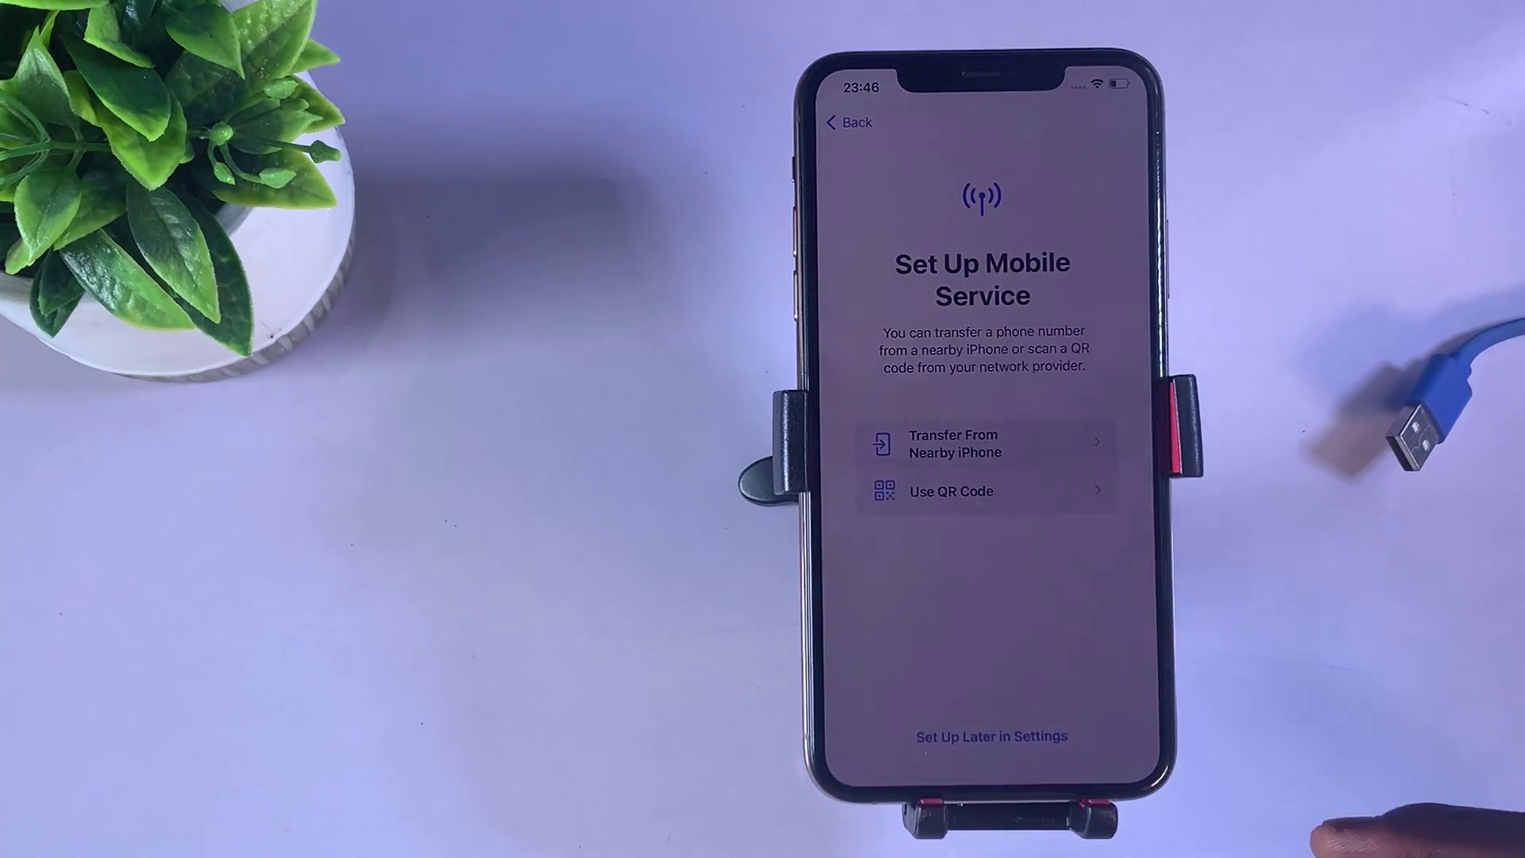
pyautogui.click(992, 736)
pyautogui.click(992, 737)
pyautogui.click(1040, 692)
pyautogui.moveTo(1022, 765); pyautogui.dragTo(1022, 556)
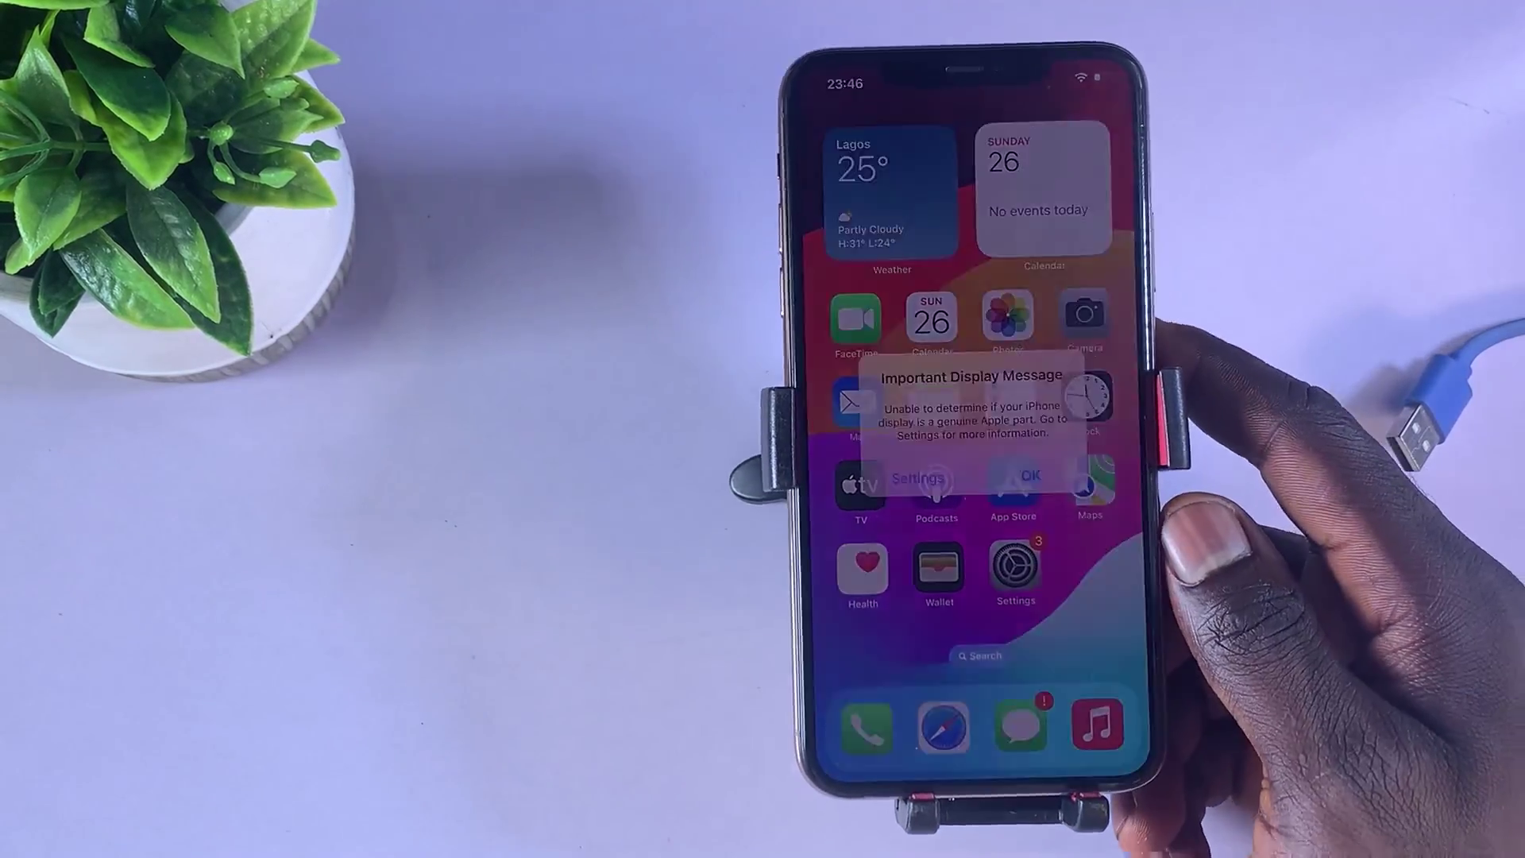
# Dismiss the Important Display Message alert and open the Settings app.
pyautogui.click(1083, 516)
pyautogui.moveTo(1072, 596); pyautogui.dragTo(1104, 556)
pyautogui.click(1013, 572)
pyautogui.scroll(-10, 977, 477)
pyautogui.scroll(-5, 993, 476)
pyautogui.scroll(10, 993, 476)
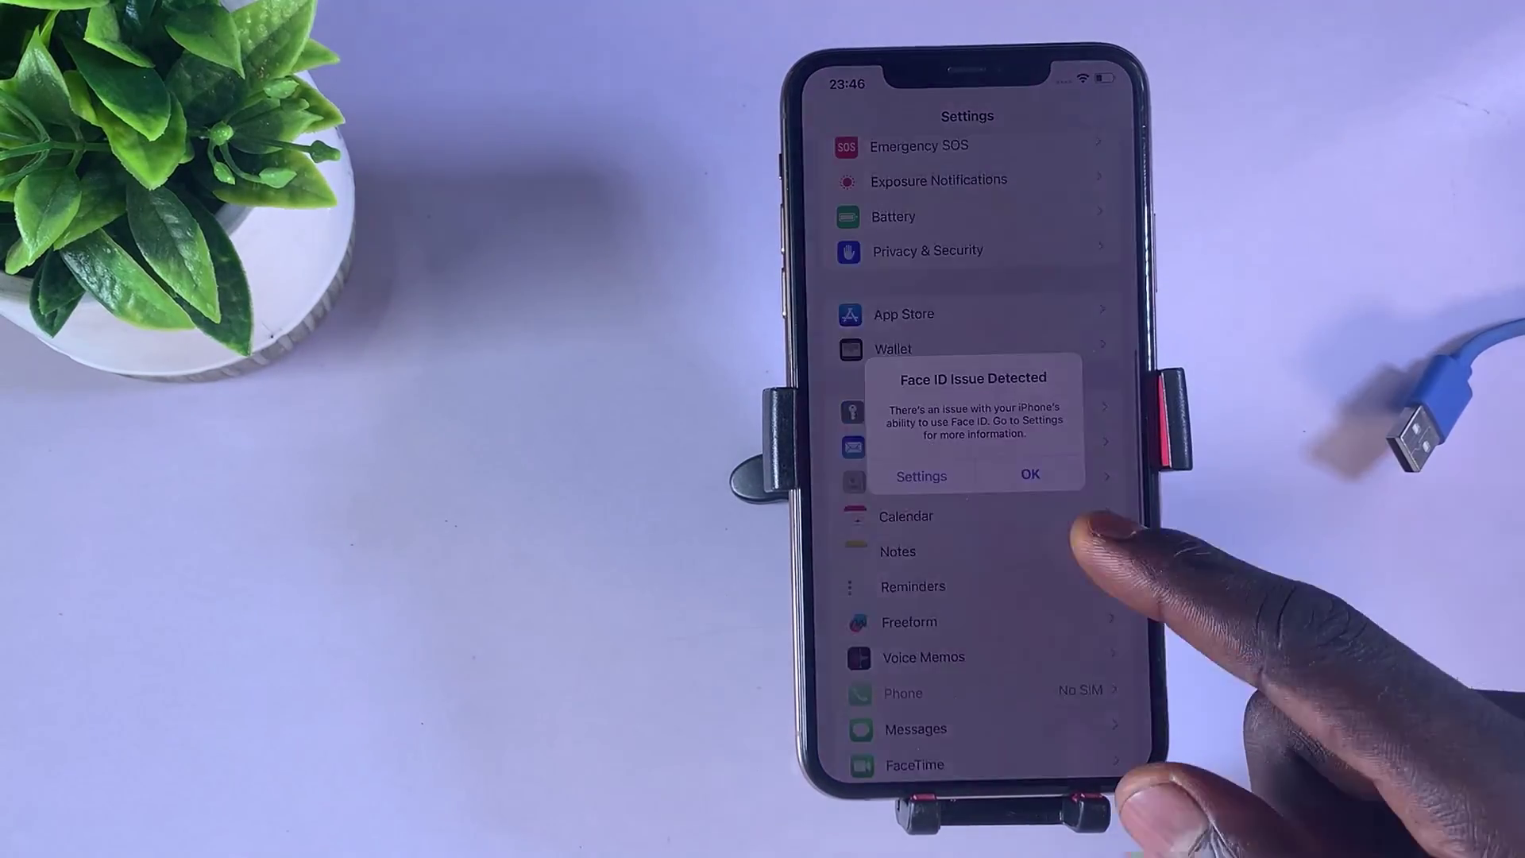
# Dismiss the Face ID issue alert and go to General > About.
pyautogui.click(1028, 474)
pyautogui.scroll(5, 993, 477)
pyautogui.scroll(-2, 993, 477)
pyautogui.click(1033, 556)
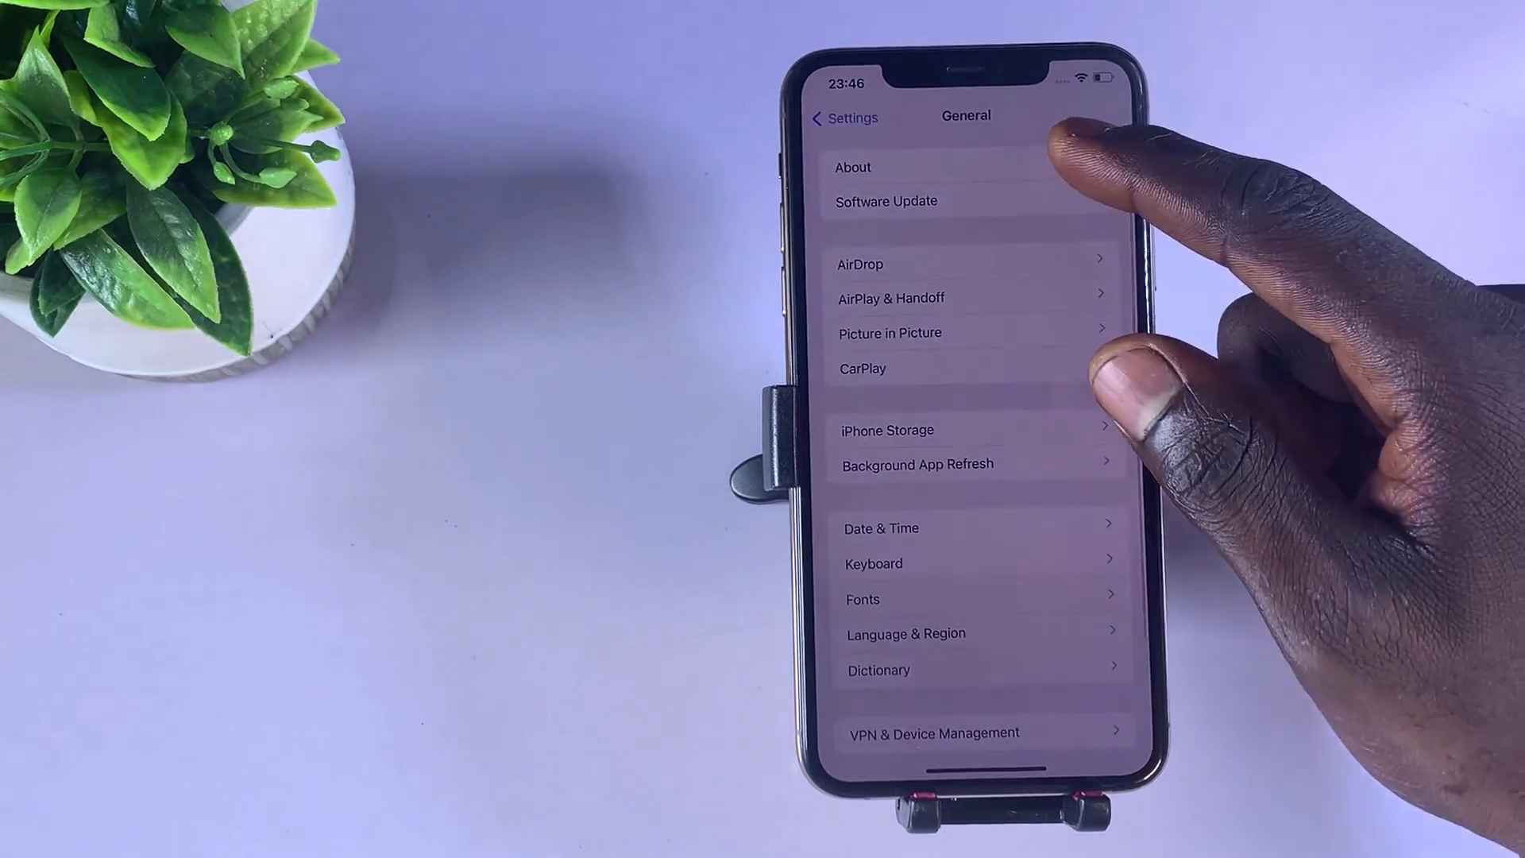
pyautogui.click(1033, 168)
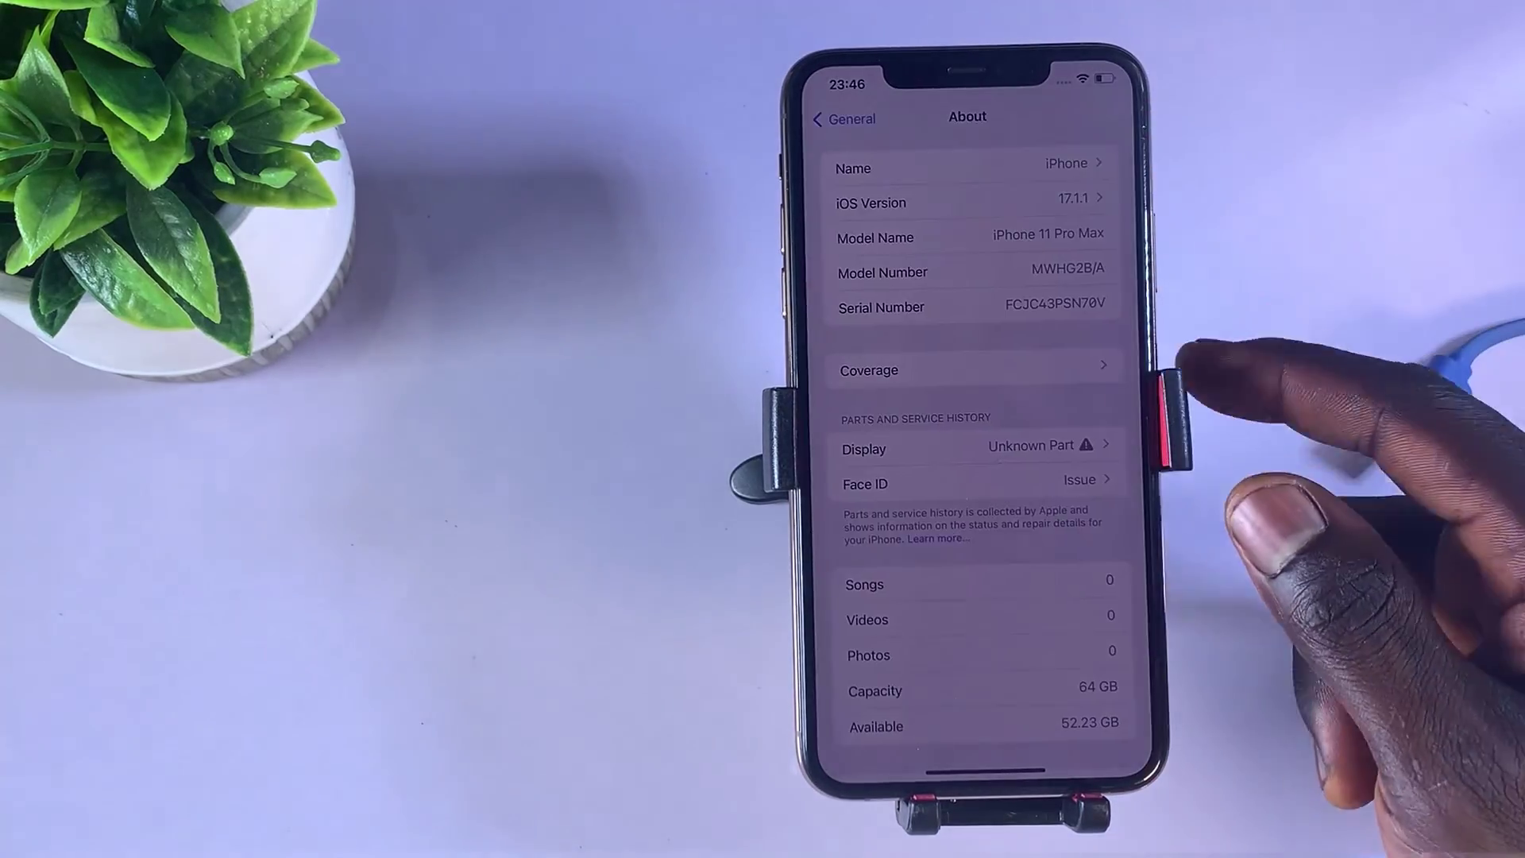